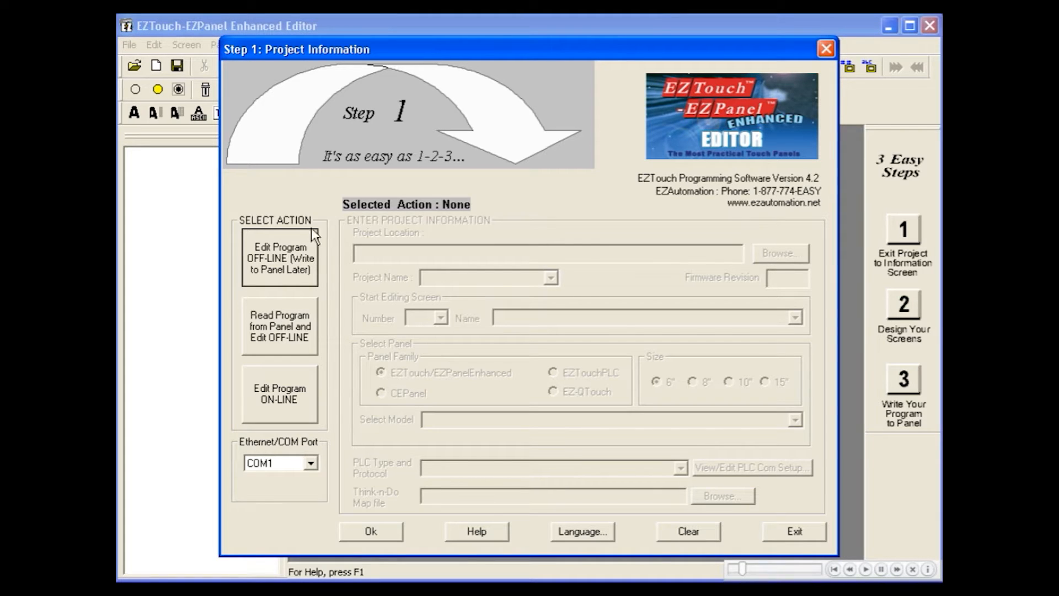
Step: Choose offline editing and load the Large EZPANEL DEMO.ezp project
click(312, 243)
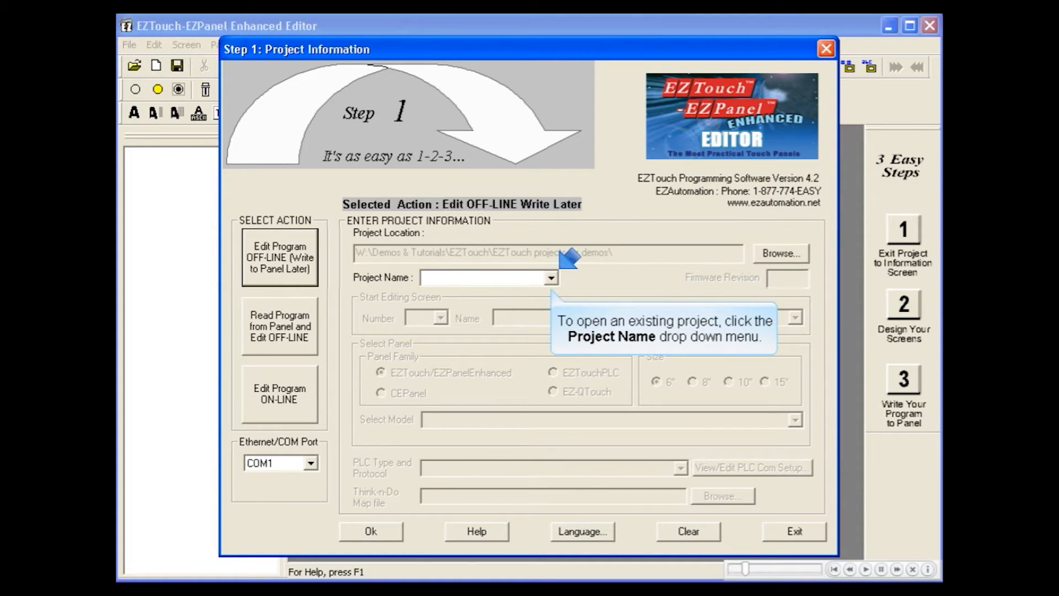
click(553, 281)
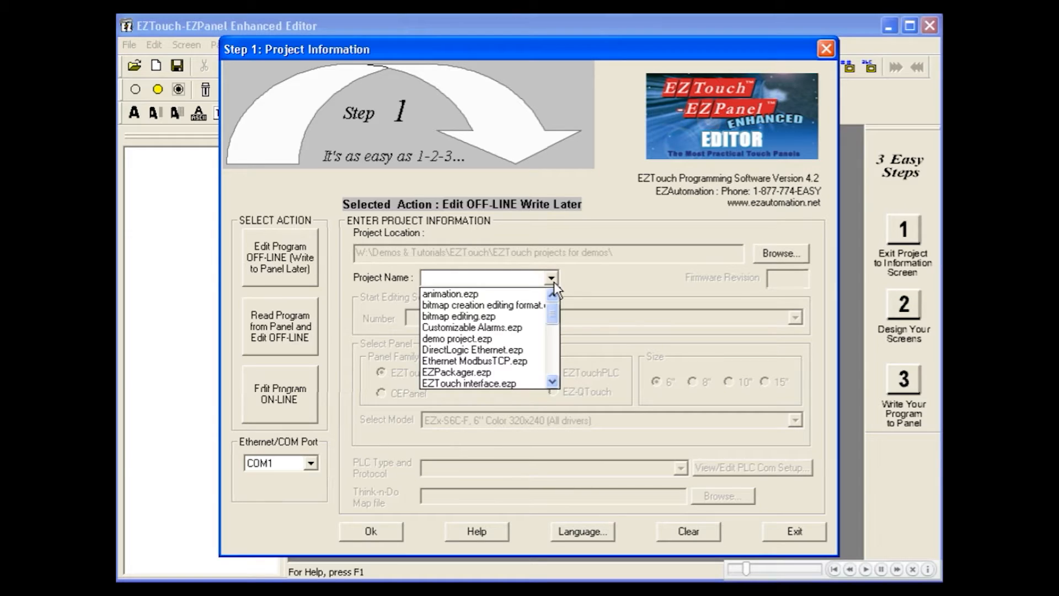
click(552, 356)
click(529, 329)
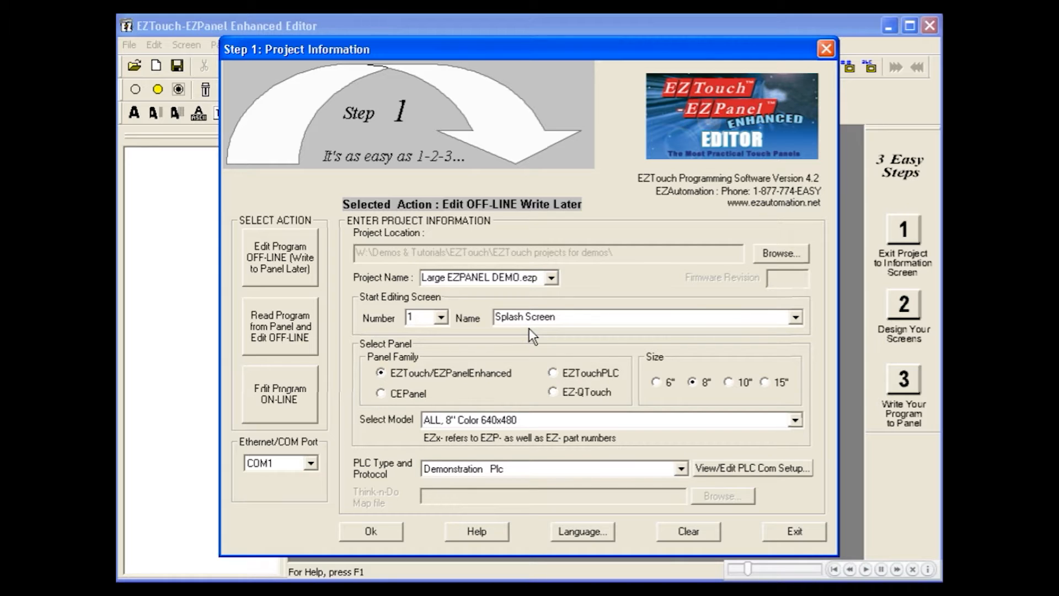
Step: Set the start screen to 8, Numeric Entry & Display, and select the project name text
click(440, 318)
click(442, 363)
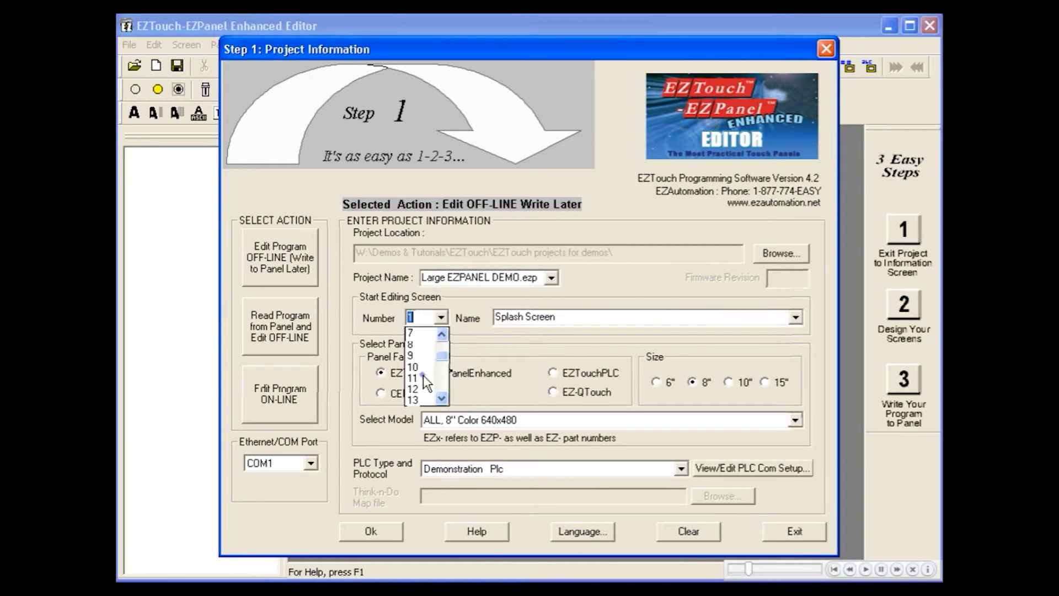
click(422, 377)
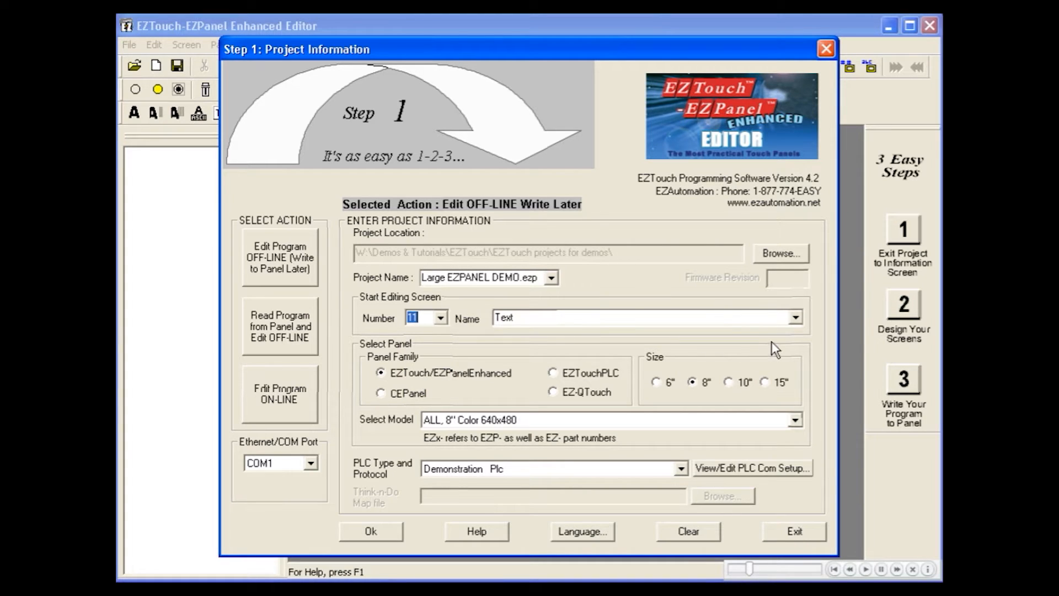
click(796, 317)
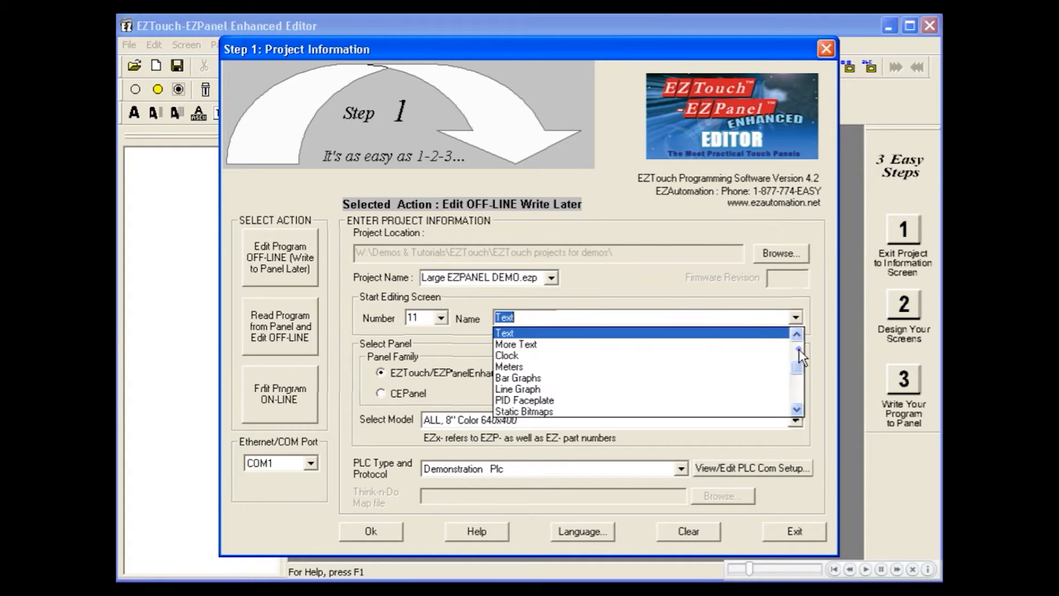
scroll(799, 349, down, 3)
click(743, 376)
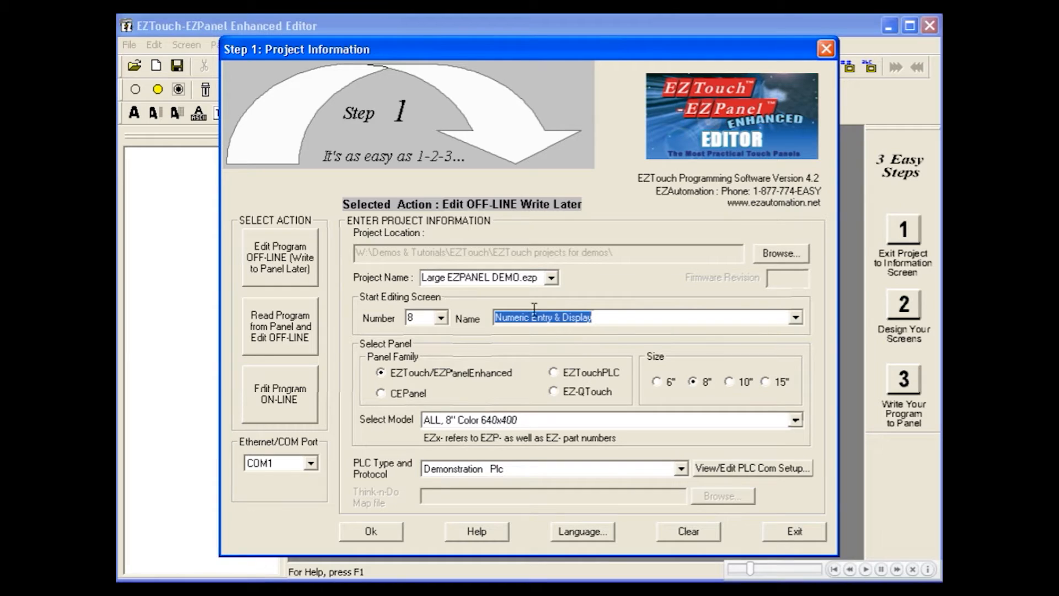
drag(537, 278, 409, 273)
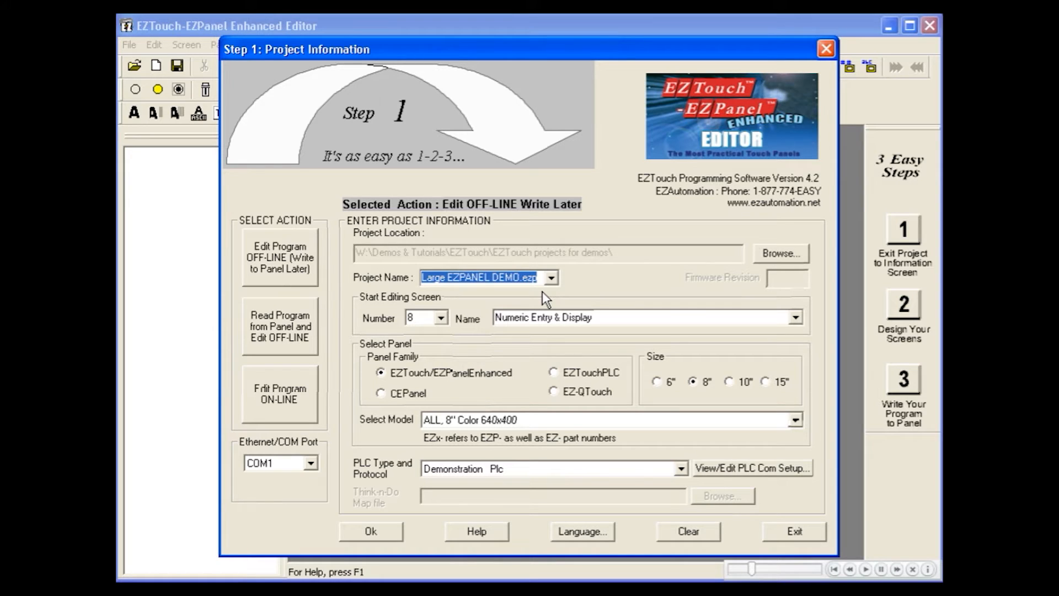
Step: Name the project Getting Started, keeping the 6" SLIM mono panel and Allen-Bradley SLC 500 DF1 protocol
text(Getting Started)
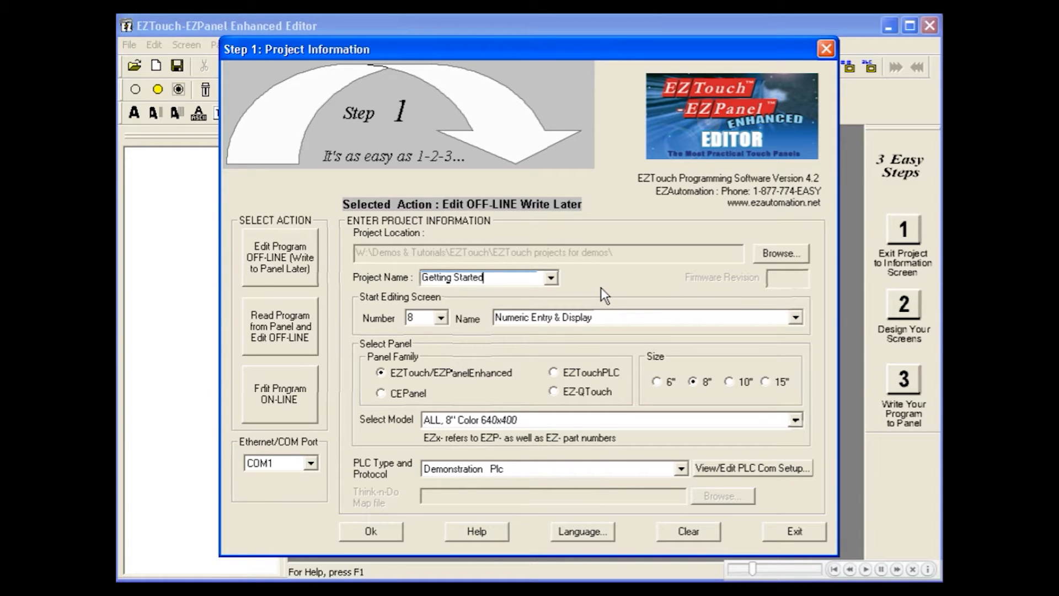
key(Tab)
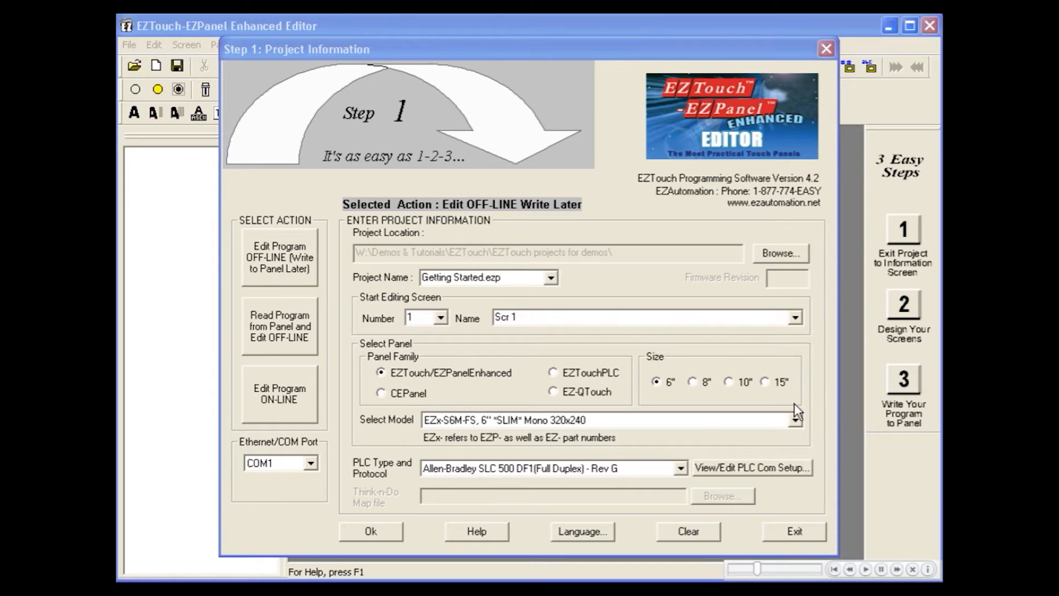
click(795, 419)
click(795, 419)
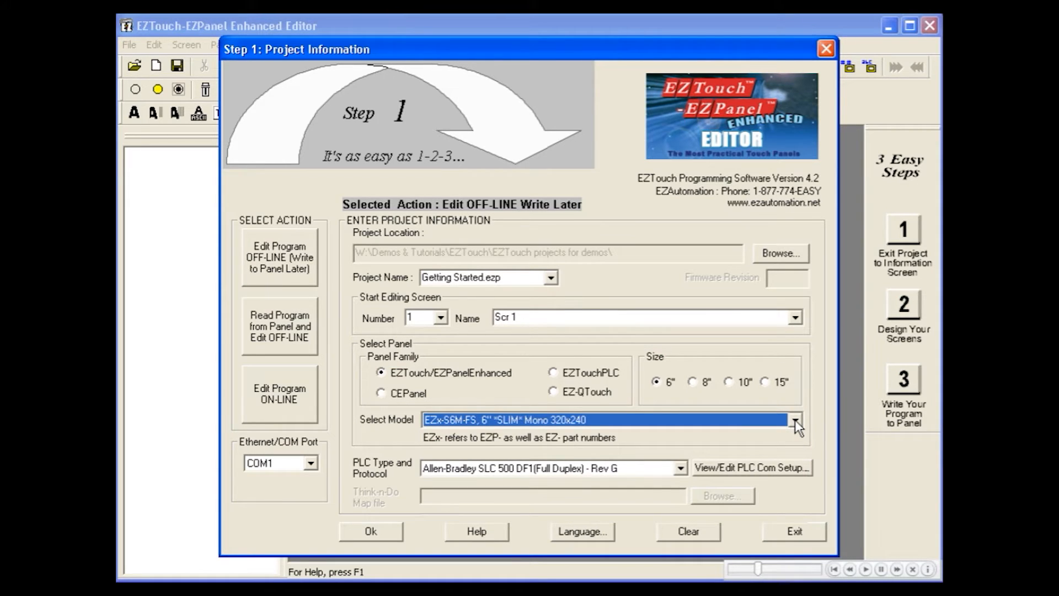
click(682, 467)
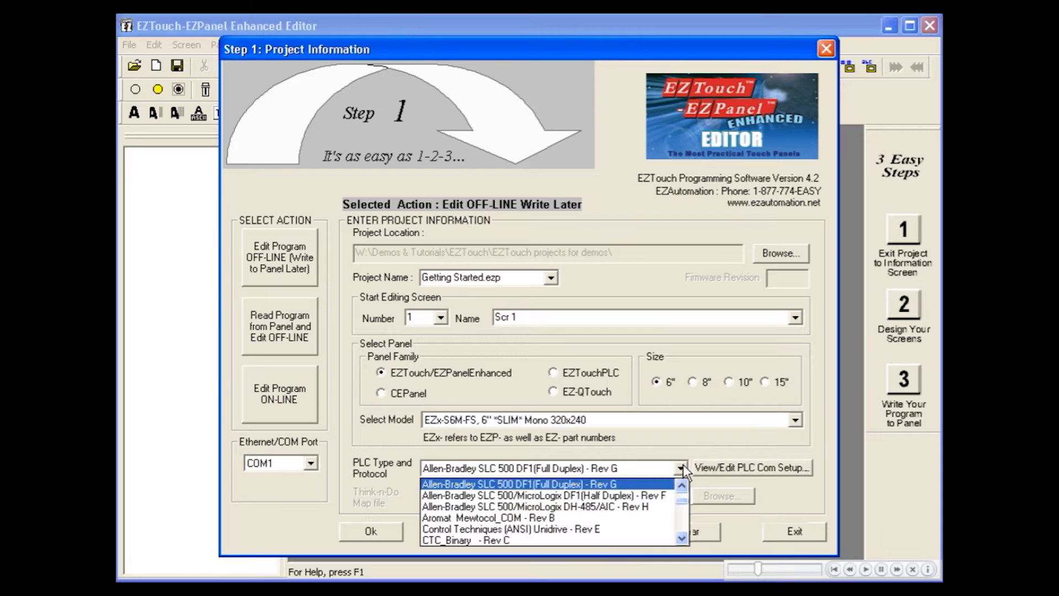
click(683, 466)
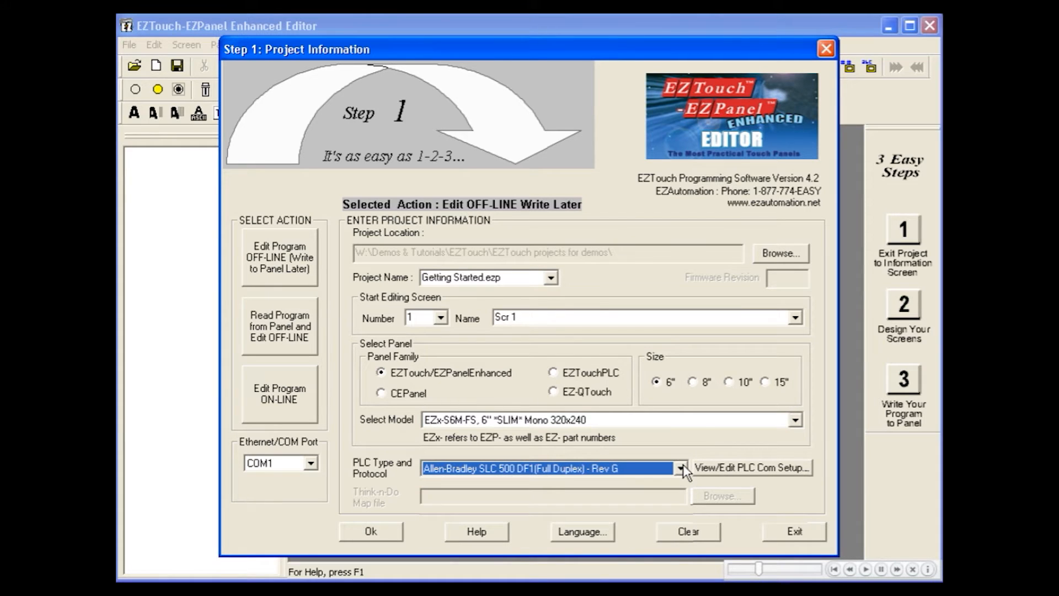
Step: Confirm the Step 1 settings to open the blank Scr 1, then bring up the Objects menu
click(395, 531)
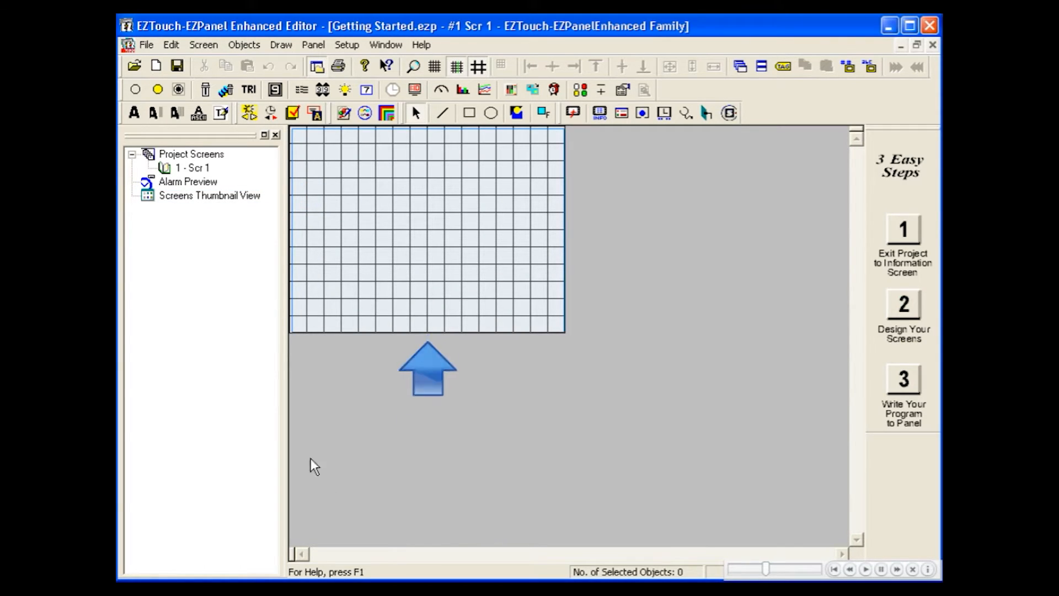
click(262, 47)
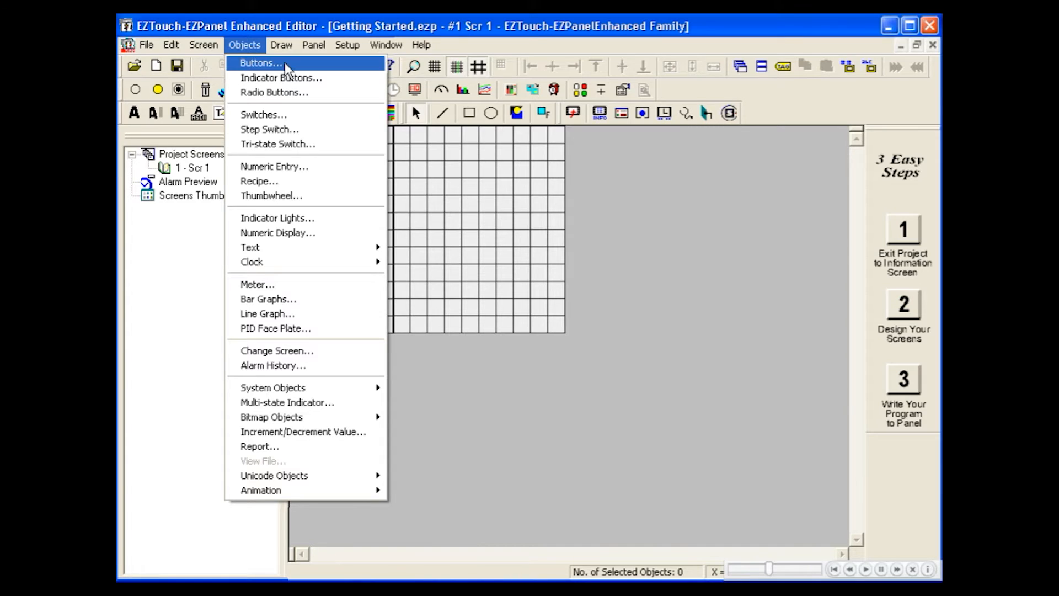
Step: Add a pushbutton tagged MOTOR at the grid's top-left and enlarge it to 40×40
click(261, 63)
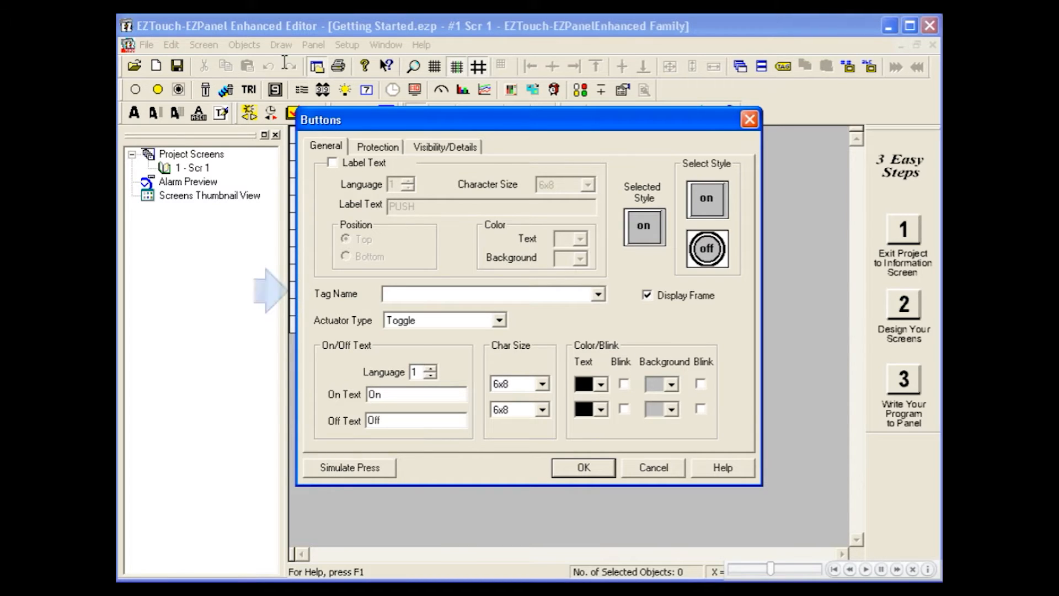
click(406, 294)
text(MOTOR)
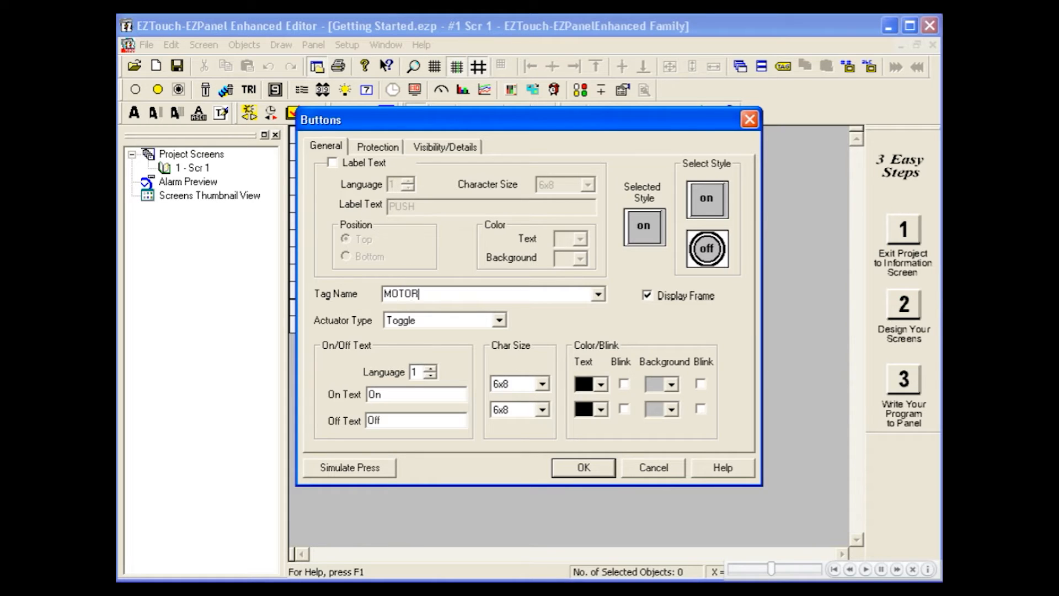
key(Tab)
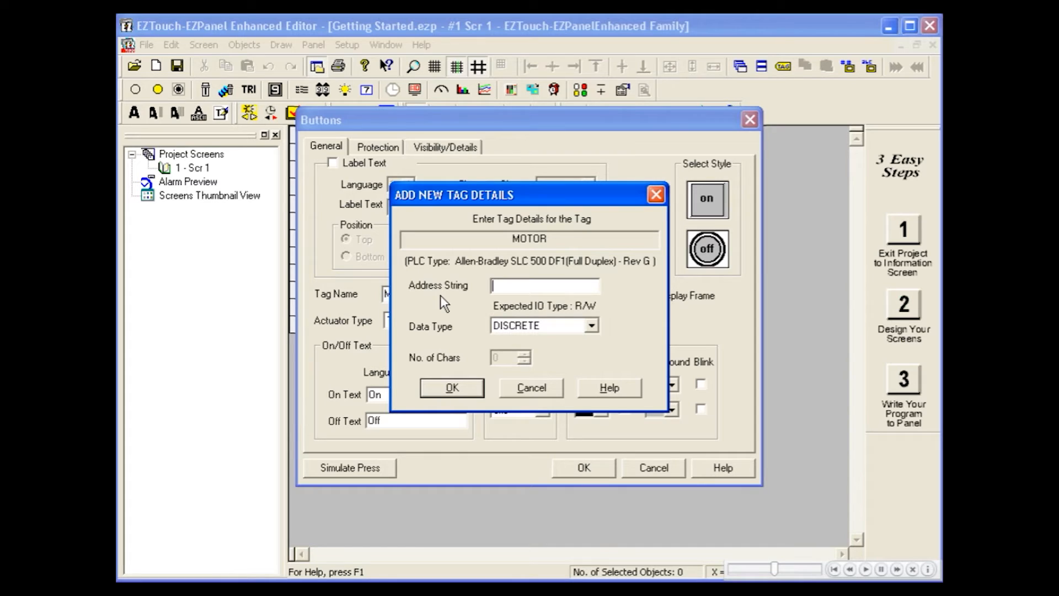
click(469, 390)
click(564, 465)
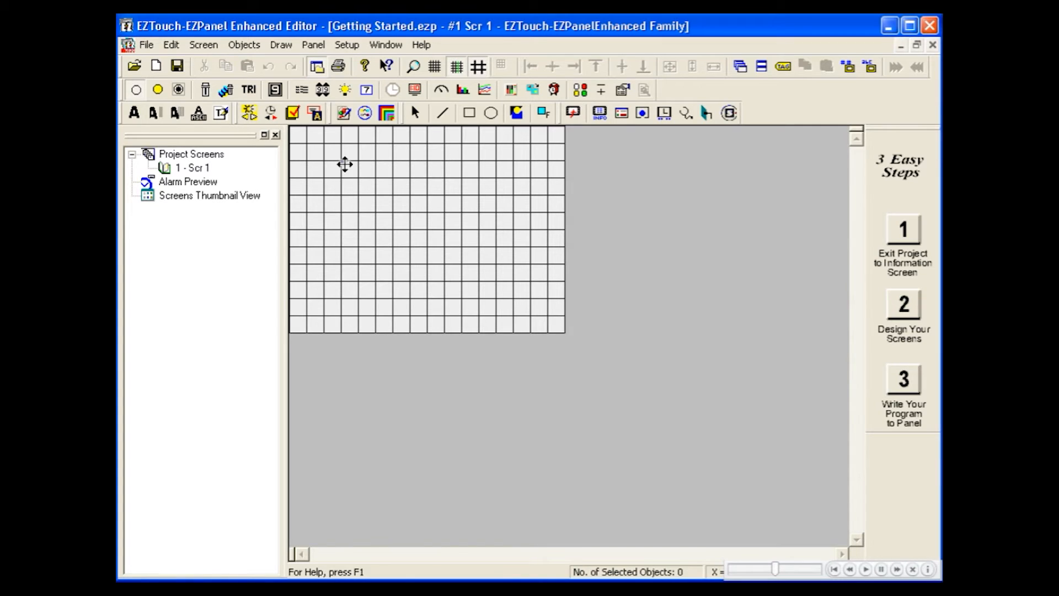
click(341, 161)
drag(335, 160, 305, 130)
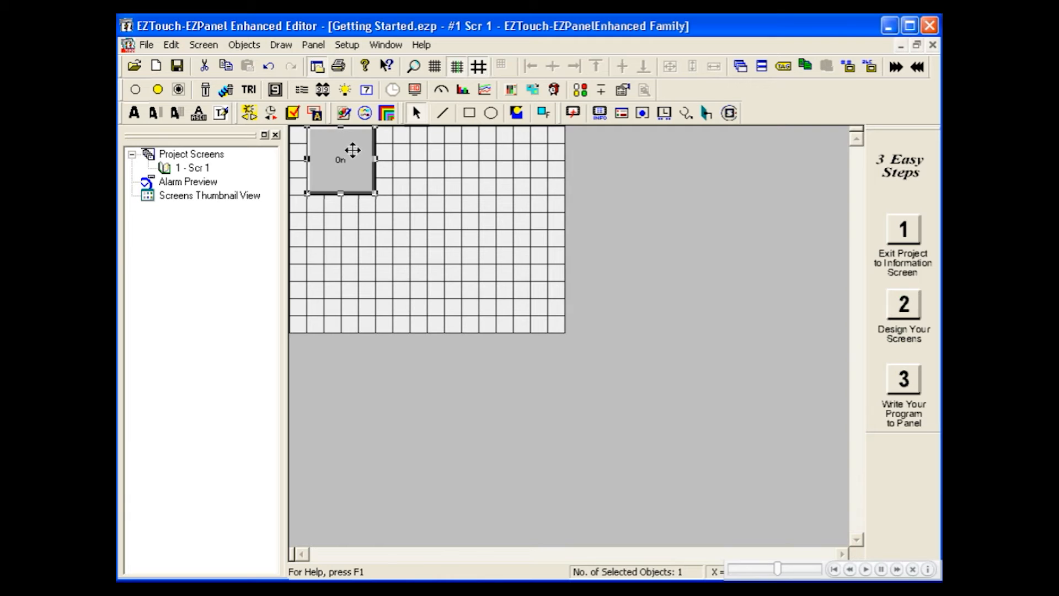
Step: Turn on a MOTOR label in 8x16 characters, trying Bottom before setting its position to Top
double_click(357, 174)
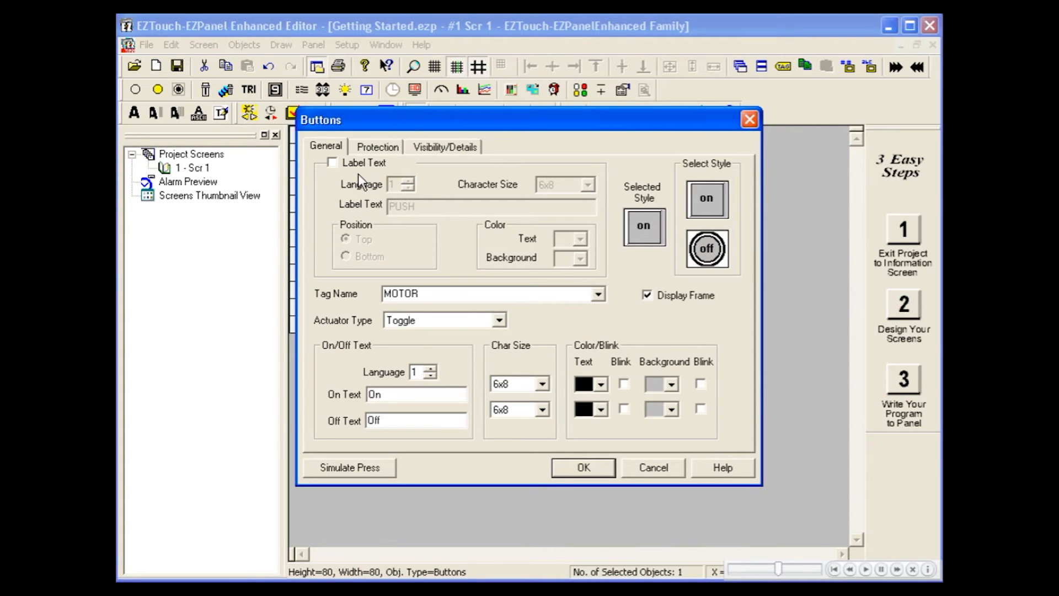
drag(358, 117, 459, 130)
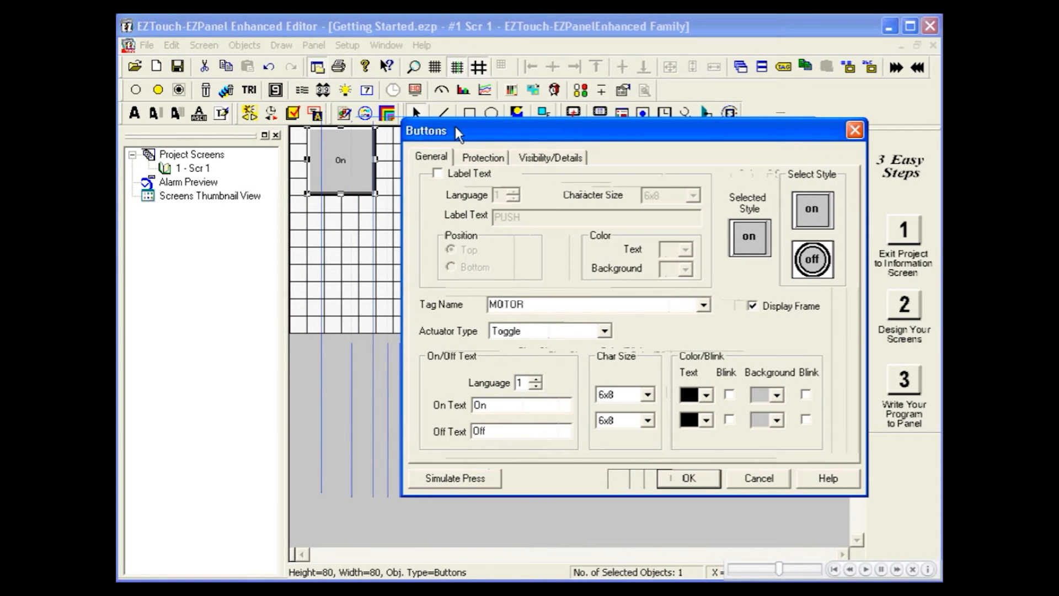
click(438, 173)
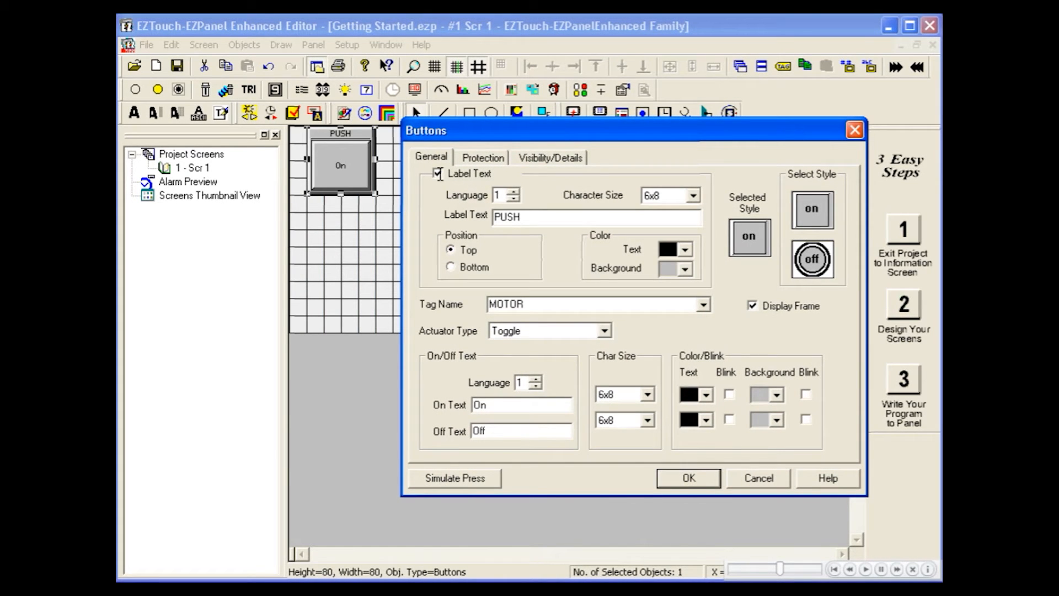
drag(517, 218, 484, 219)
text(MOTOR)
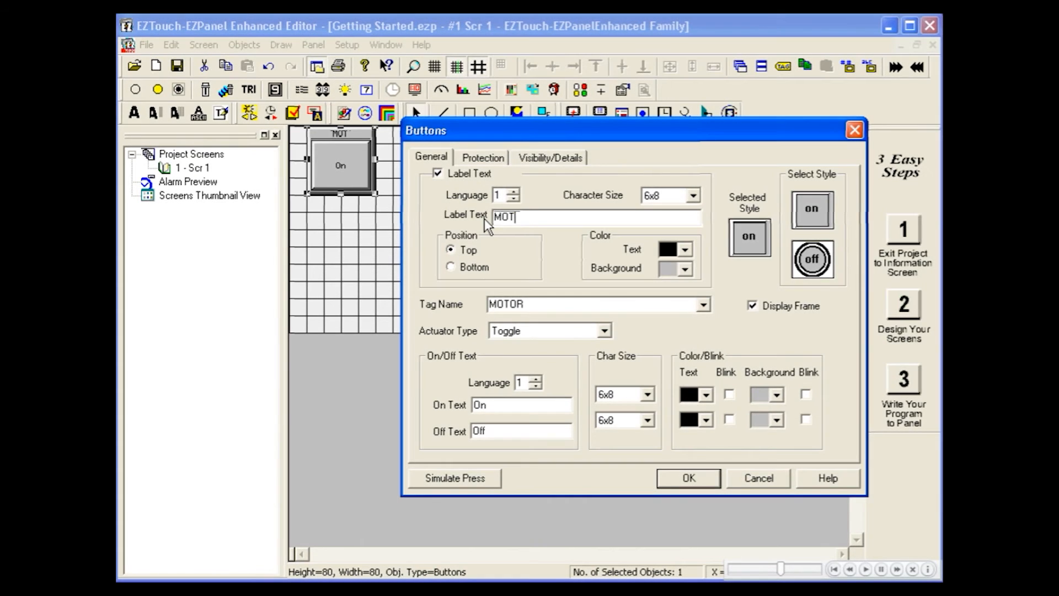
click(692, 196)
click(677, 223)
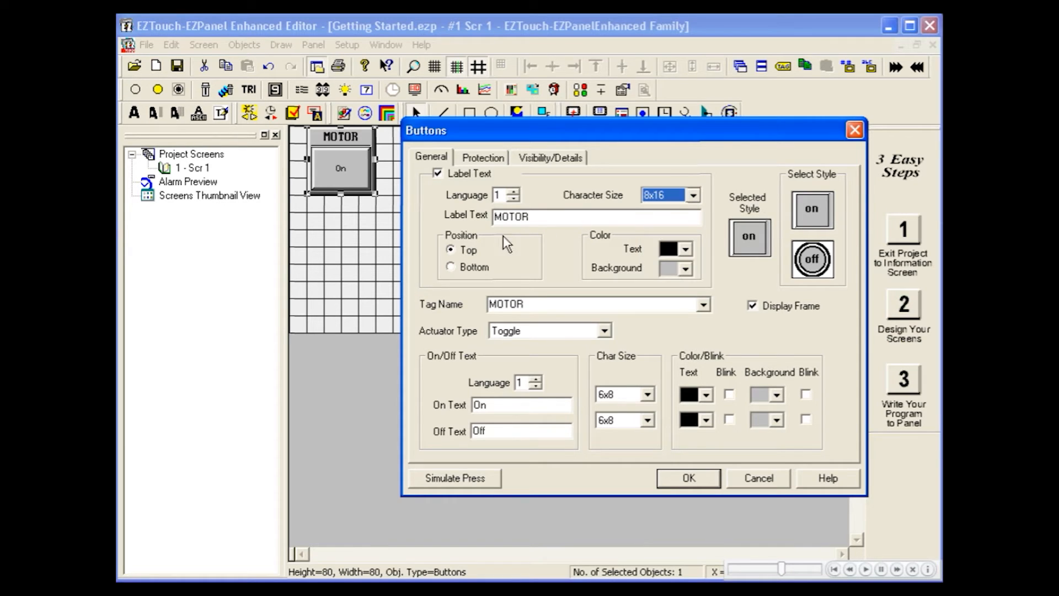
click(467, 270)
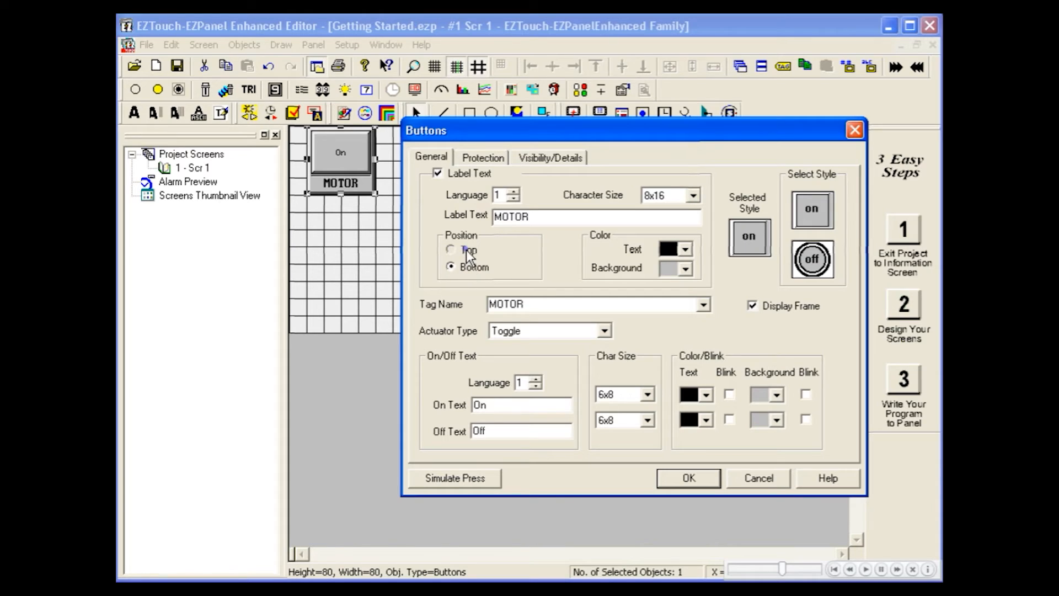
click(467, 251)
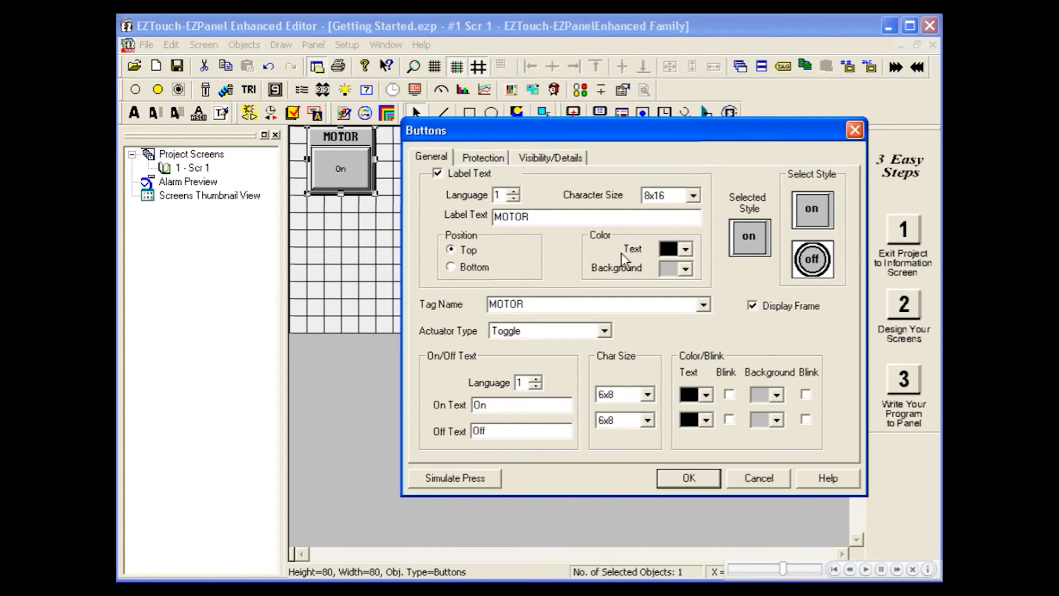
Step: Make the label background orange and switch the button face to the round framed style
click(685, 269)
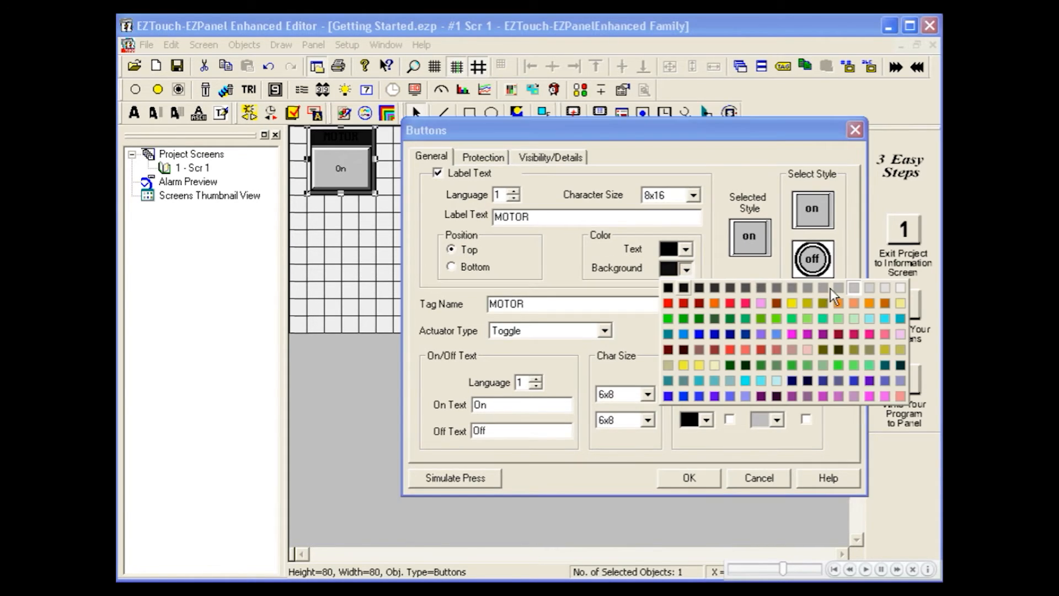
click(838, 303)
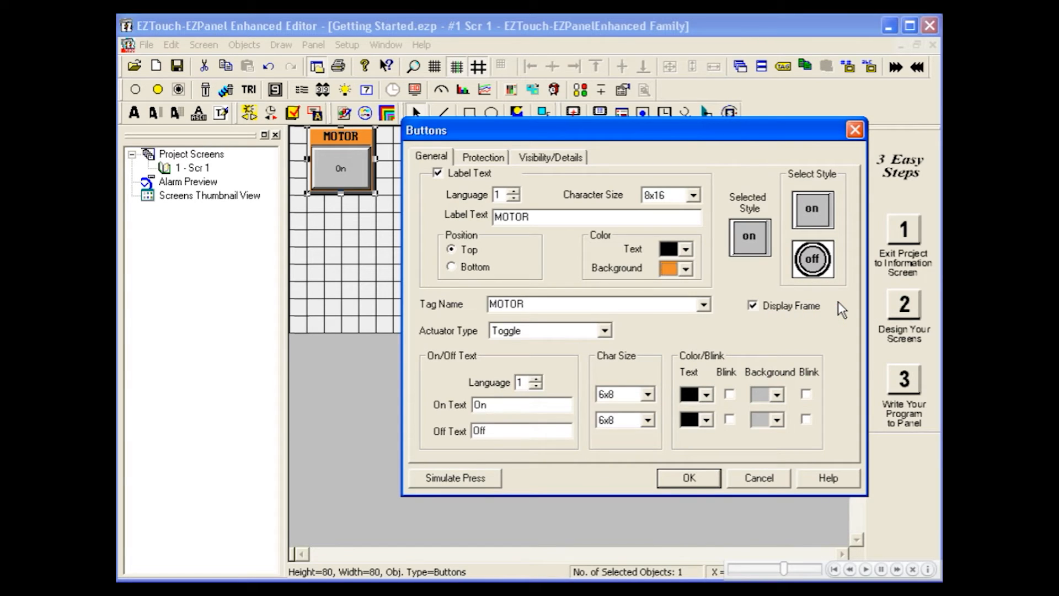
click(813, 261)
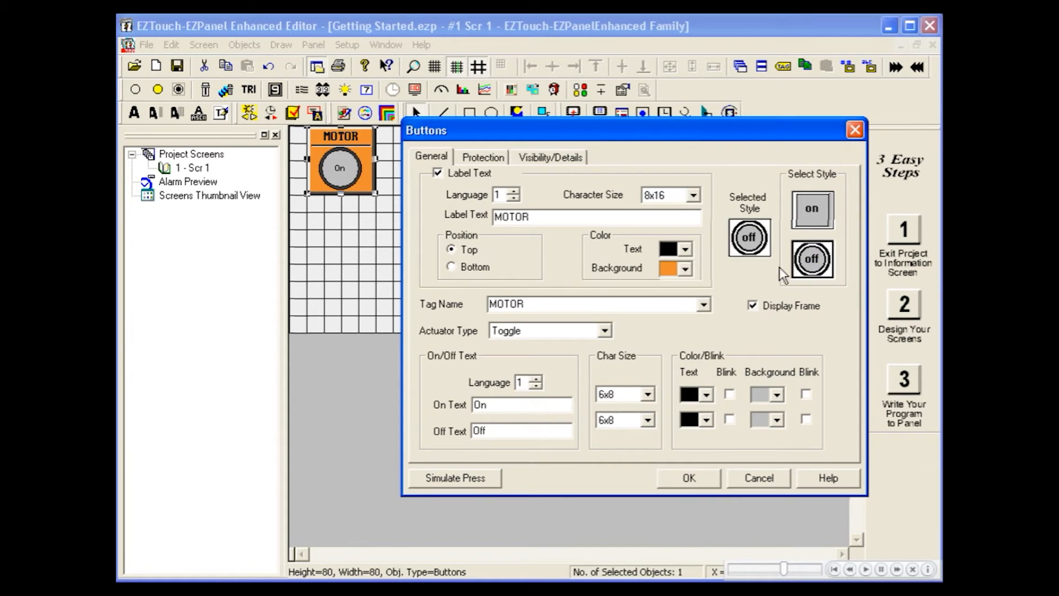
click(752, 305)
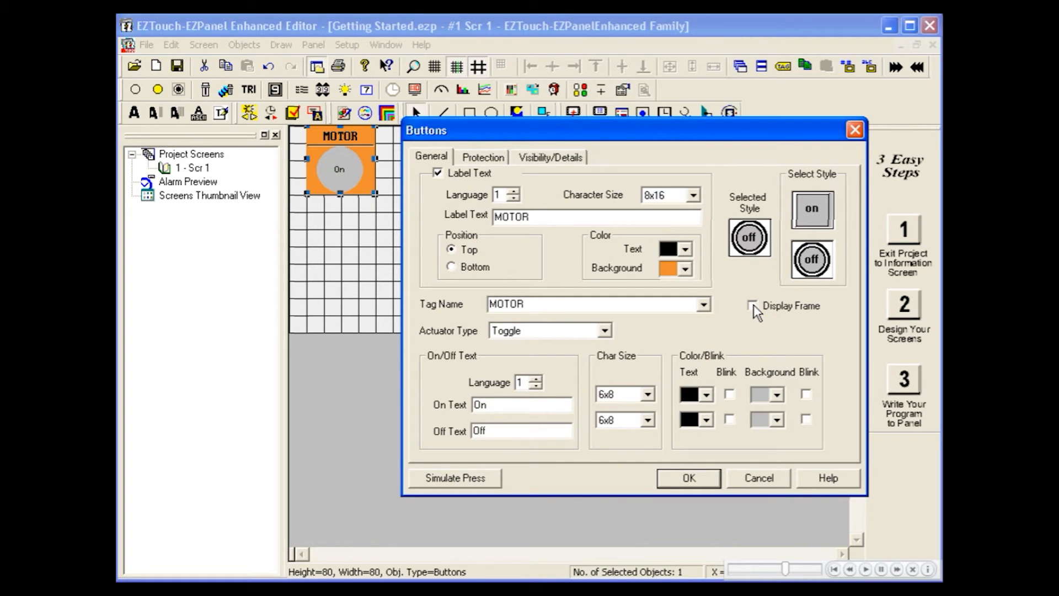
click(752, 305)
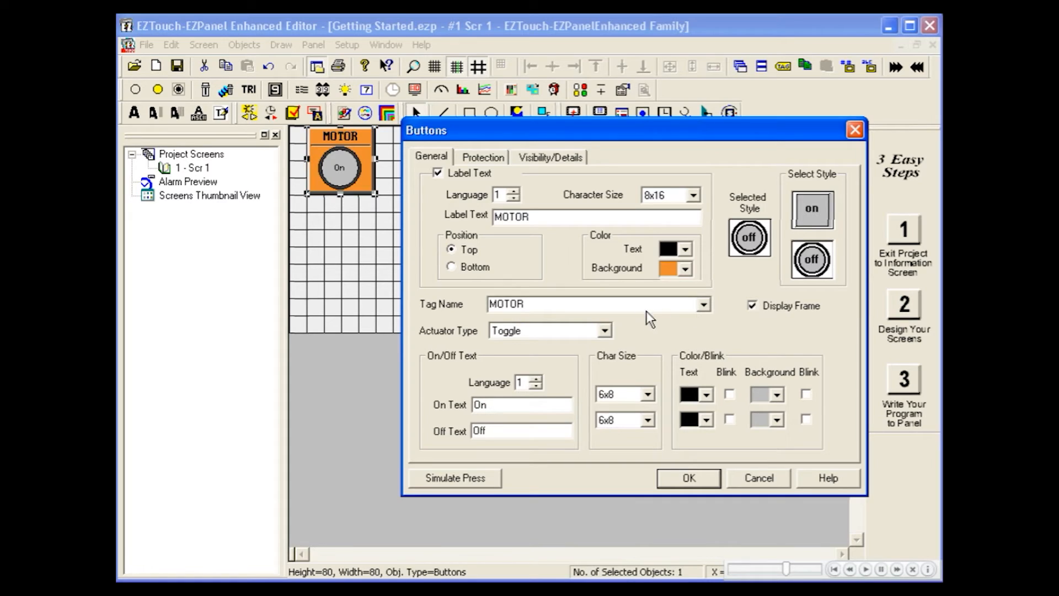
click(604, 332)
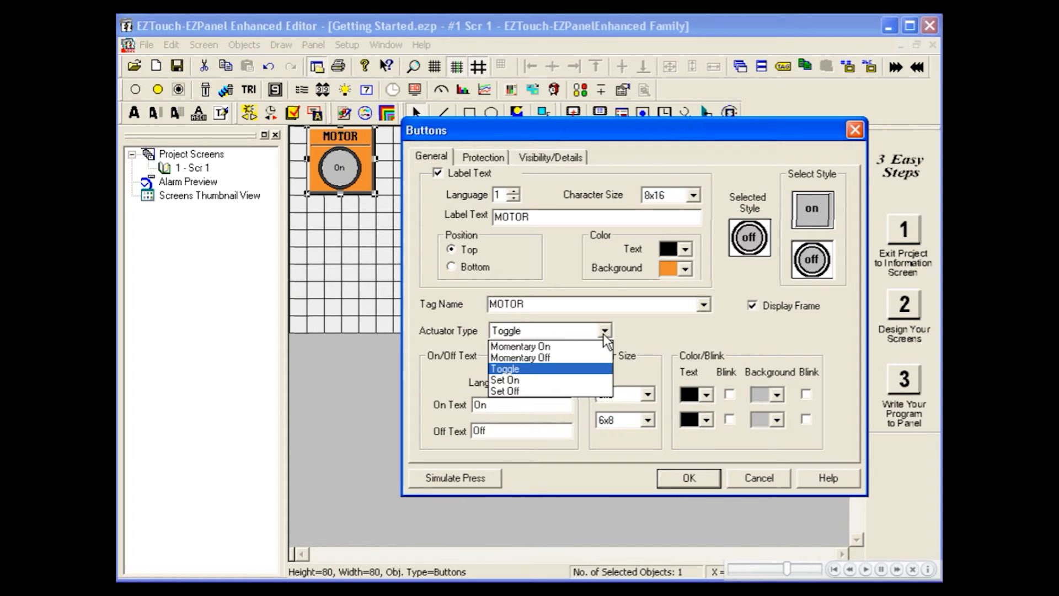
Step: Keep the Toggle actuator type and change the on/off captions to ON and OFF
click(604, 333)
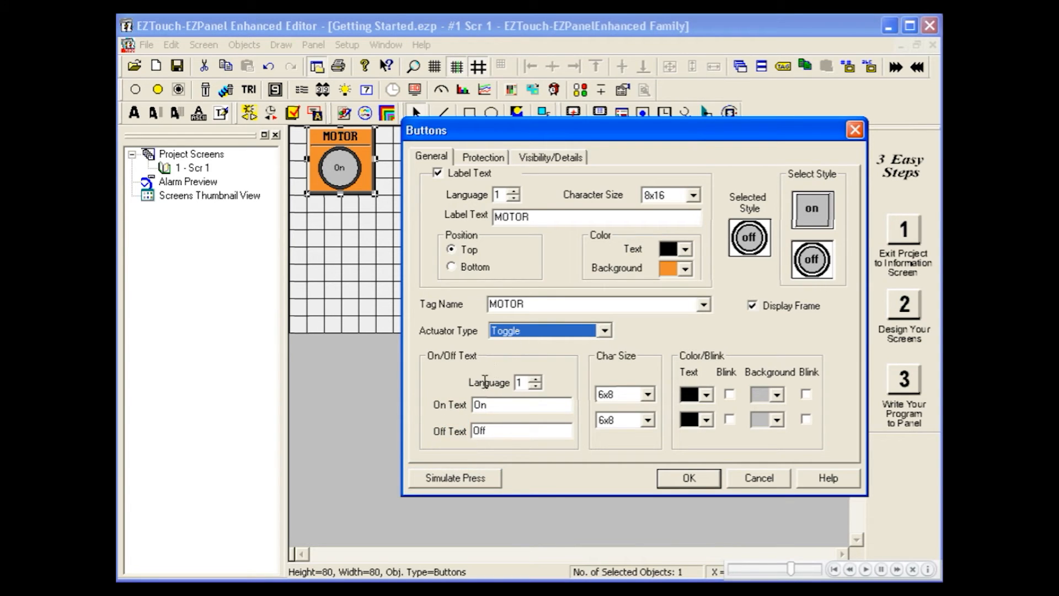
double_click(481, 405)
text(ON)
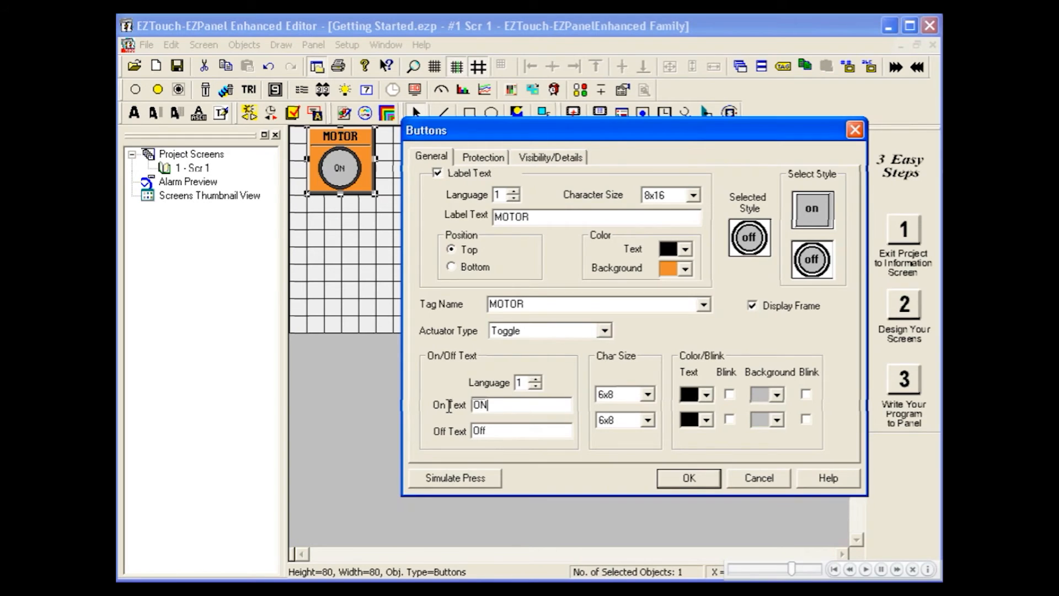
double_click(479, 431)
text(O)
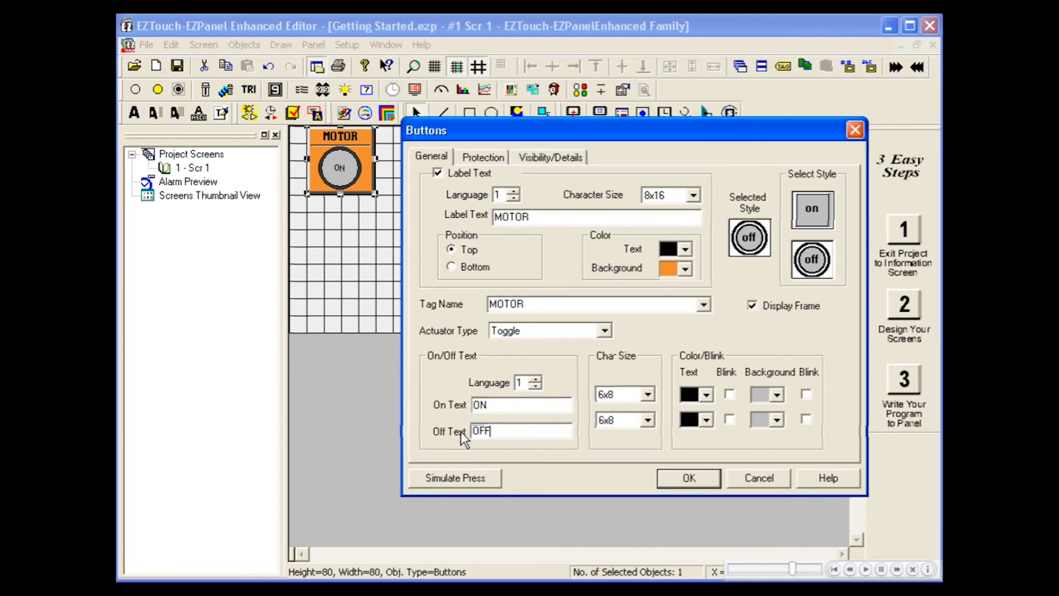
text(FF)
Step: Set both the ON and OFF text character sizes to 8x16
click(648, 395)
click(648, 395)
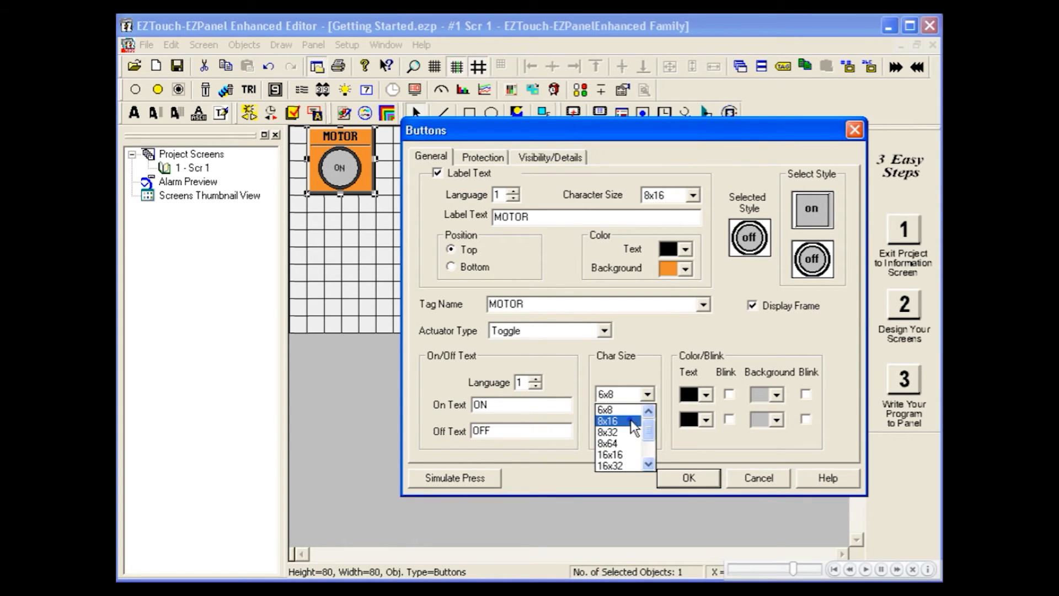
click(630, 420)
click(647, 420)
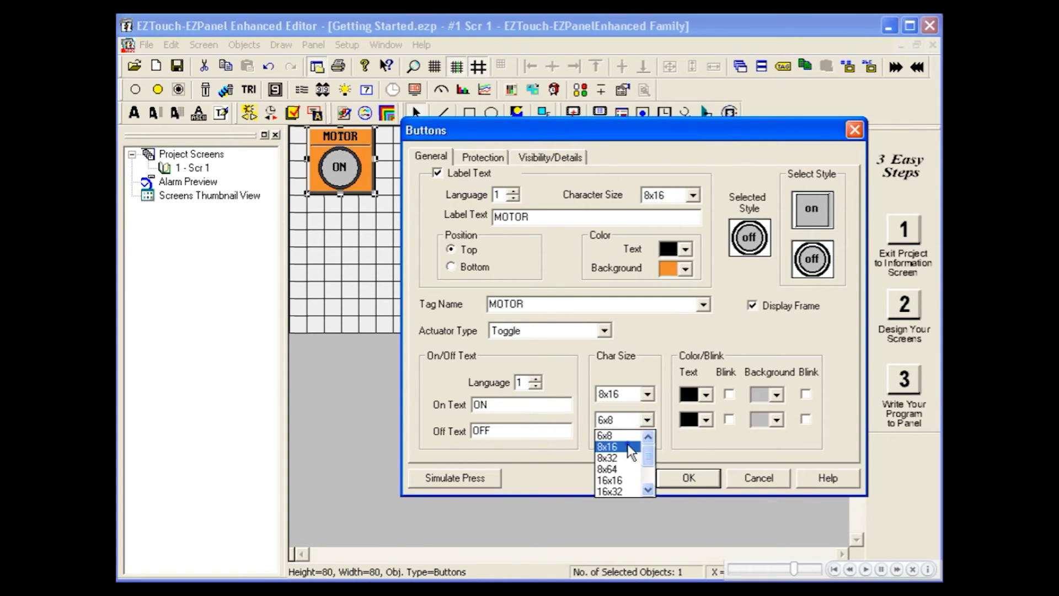
click(627, 443)
Step: Make the on state green and the off state red with white text, then test with Simulate Press
click(776, 396)
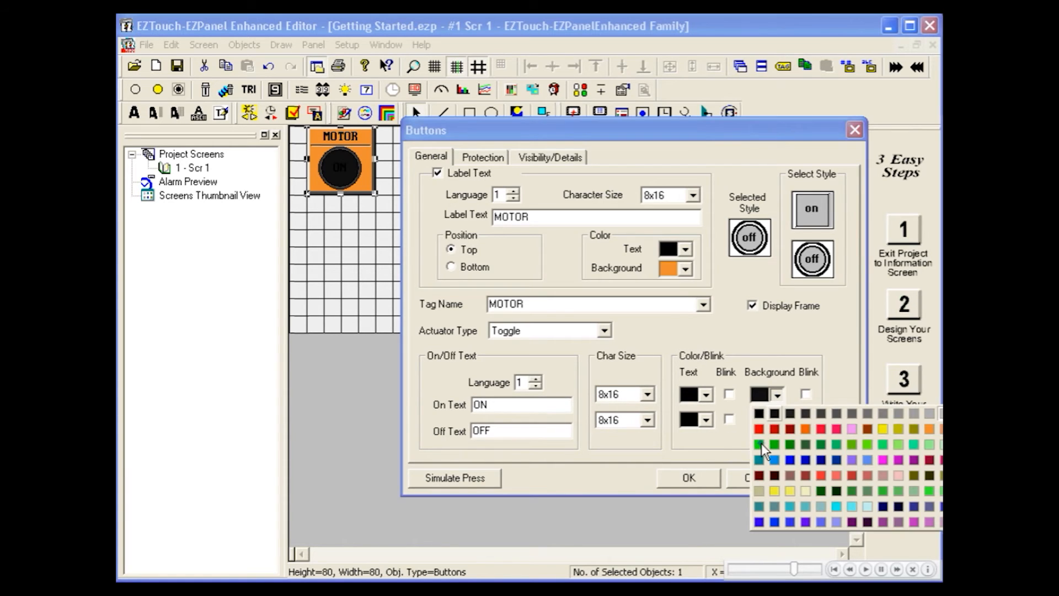
click(761, 442)
click(777, 420)
click(760, 453)
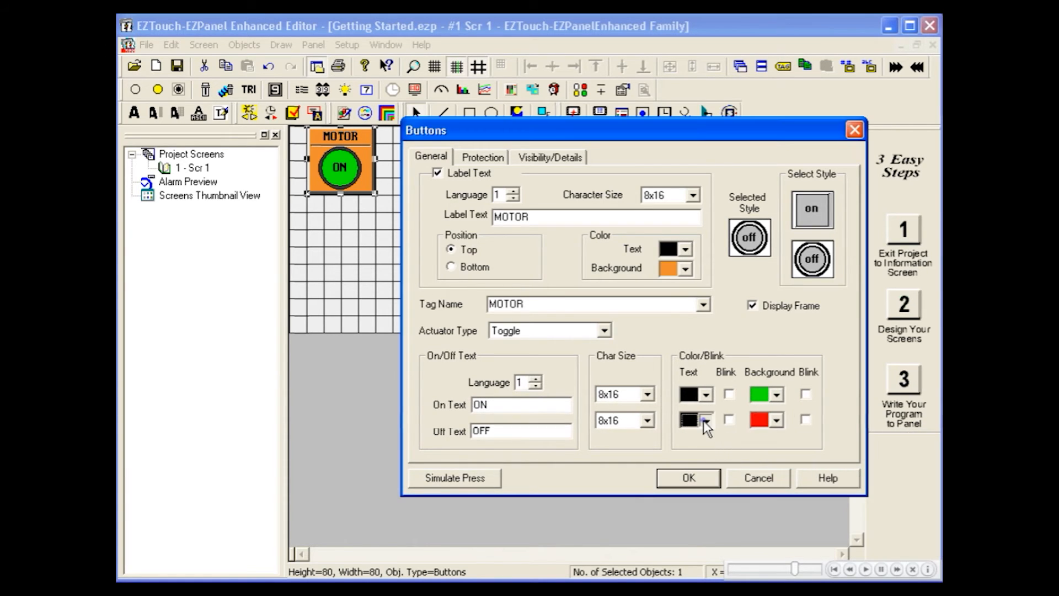
click(705, 420)
click(917, 435)
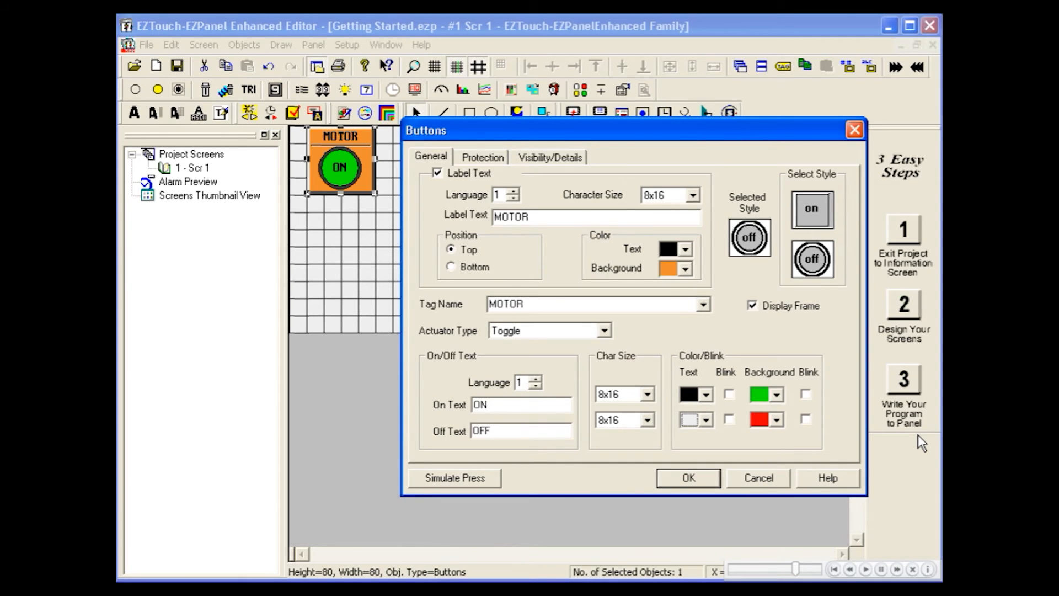
click(495, 478)
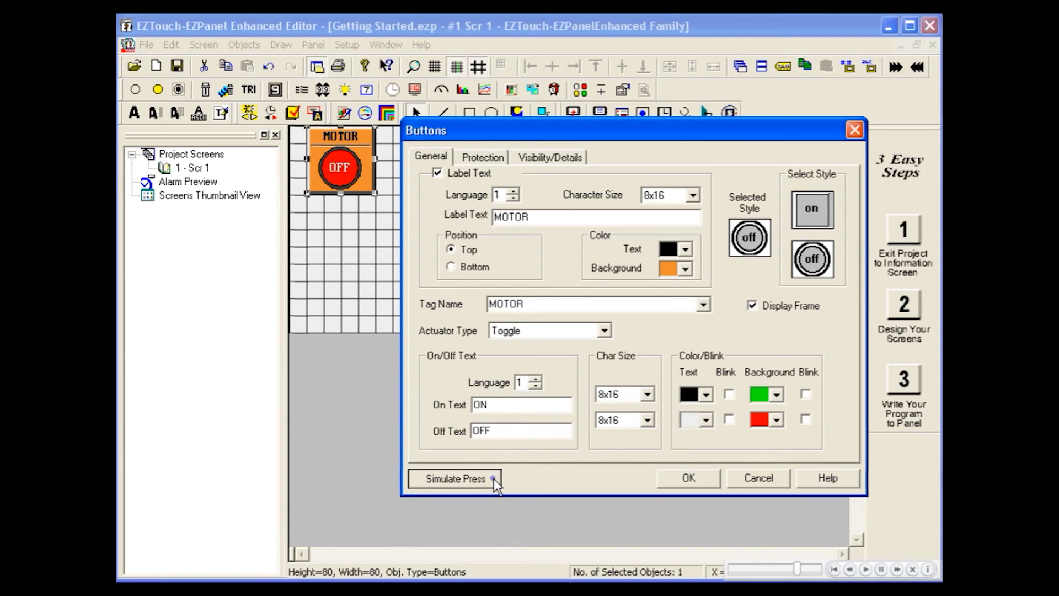
click(494, 478)
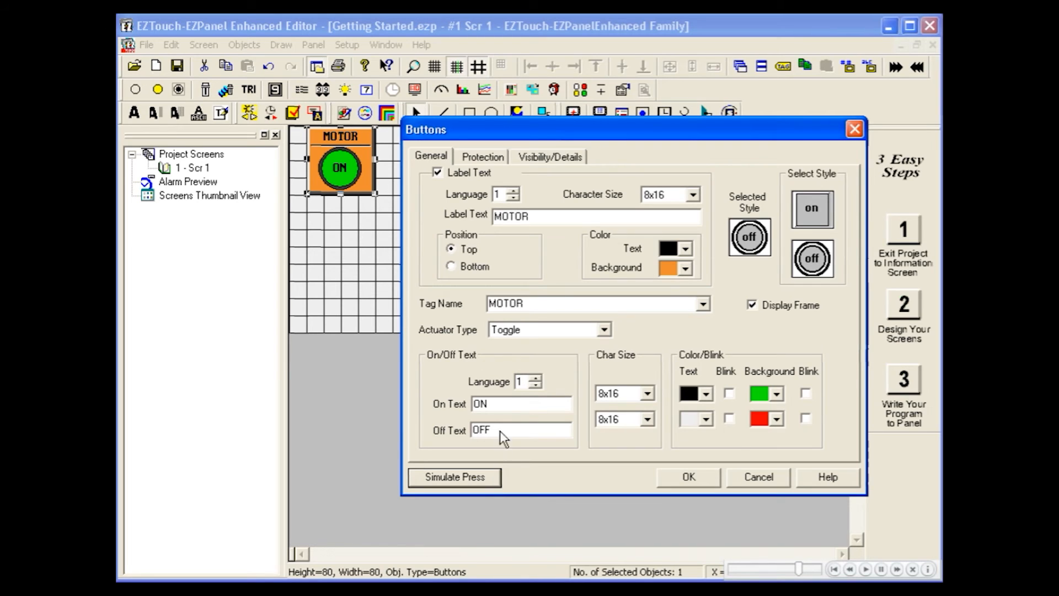
Step: Turn on password protection for the button and grant the General user group access
click(504, 159)
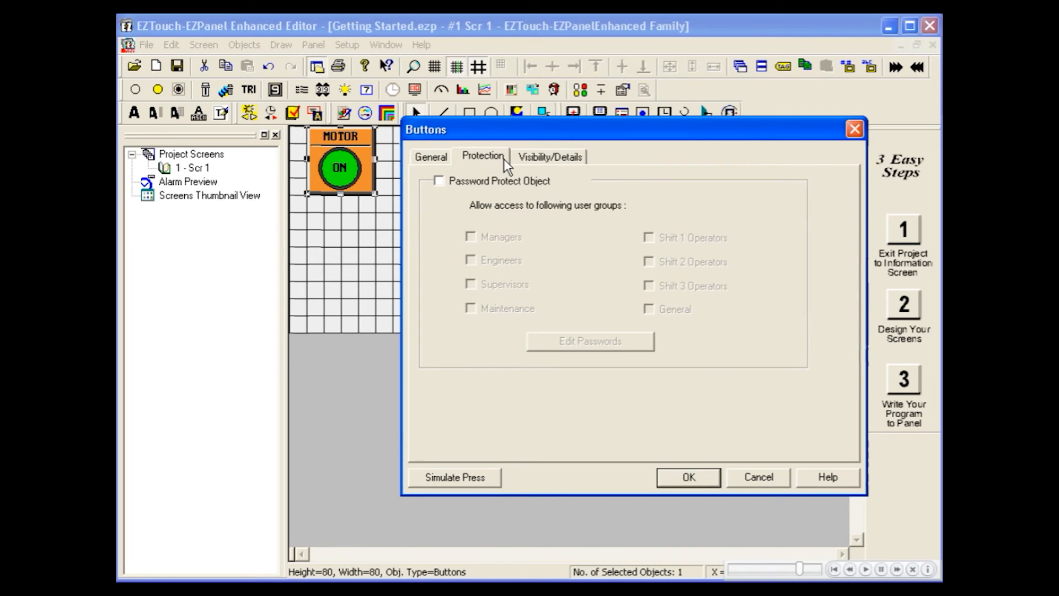
click(440, 180)
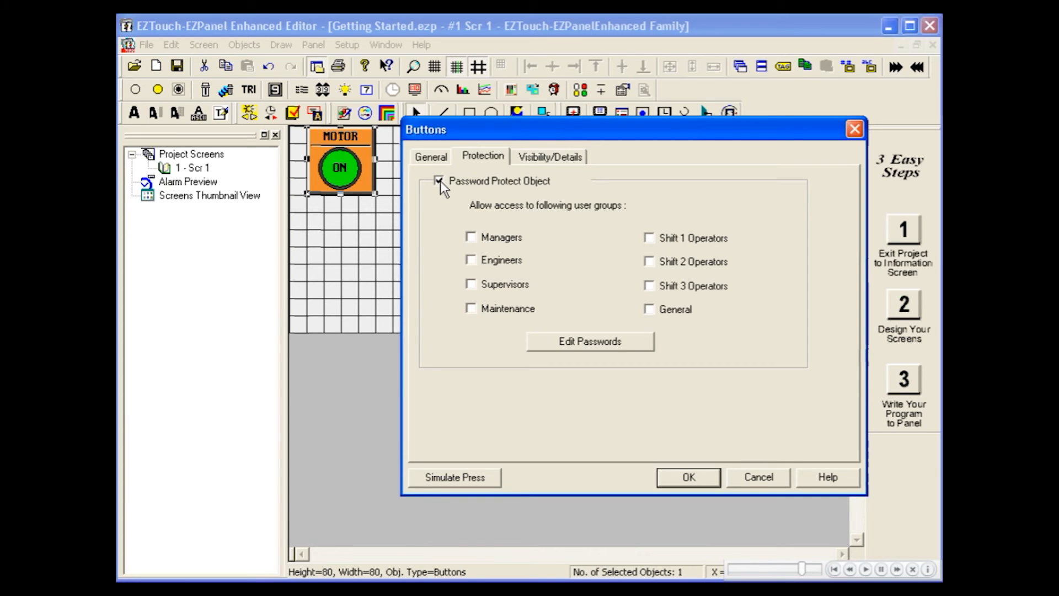
click(650, 310)
Step: Assign a password to the General group in the group password editor and confirm it
click(629, 340)
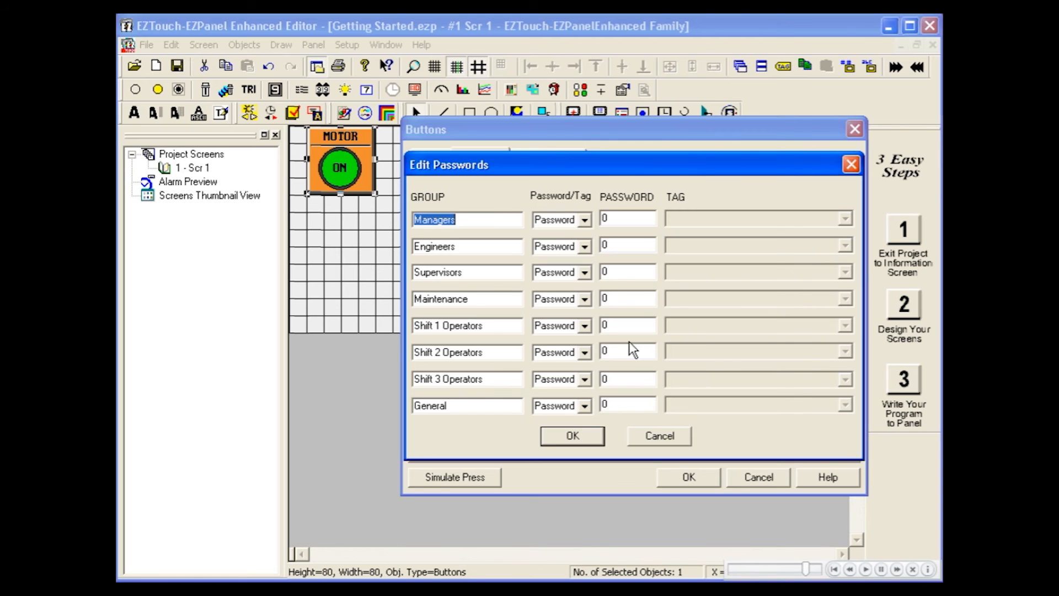
click(585, 407)
key(Tab)
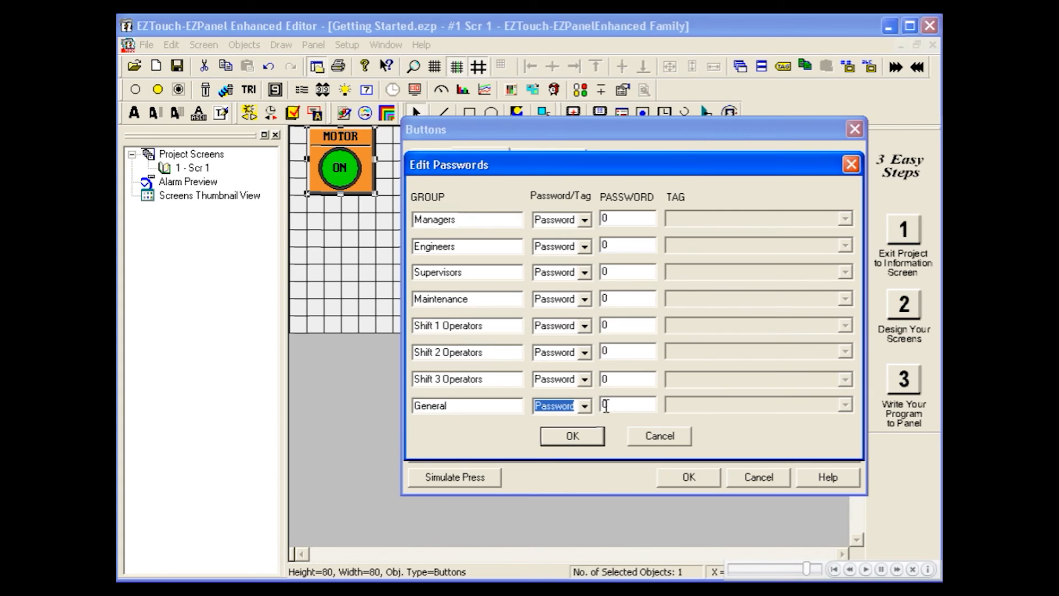
text(12345)
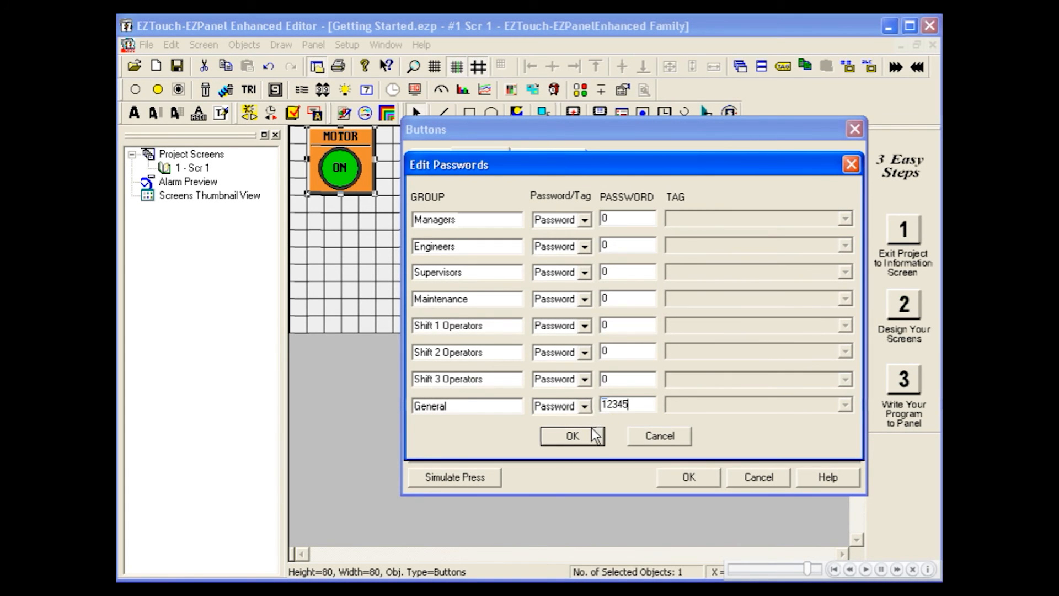
click(572, 436)
click(571, 157)
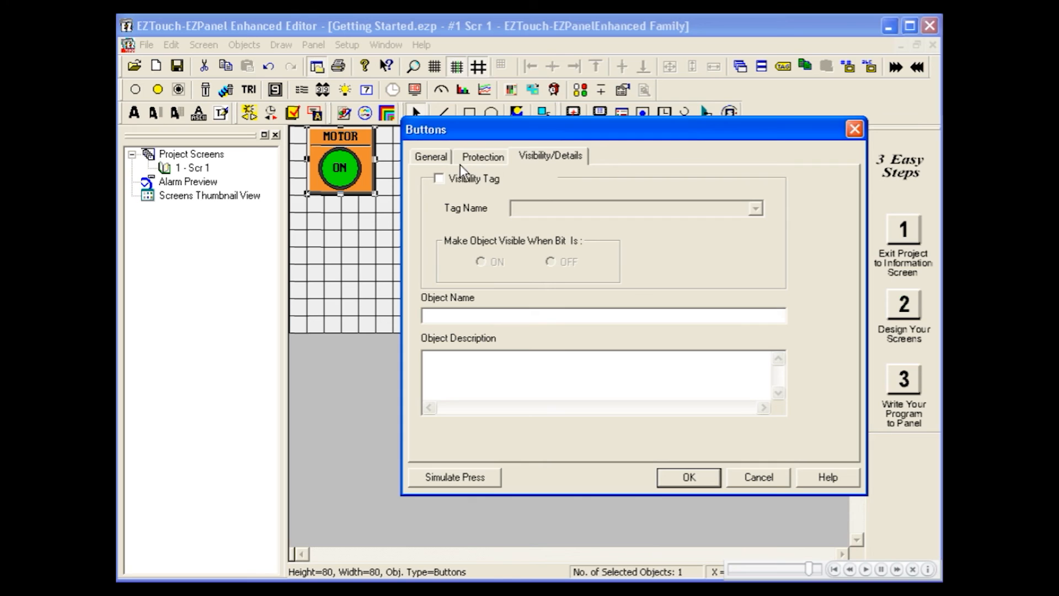
Step: Add a new PREFLIGHT visibility tag so the button shows when the bit is ON, and close Buttons
click(439, 178)
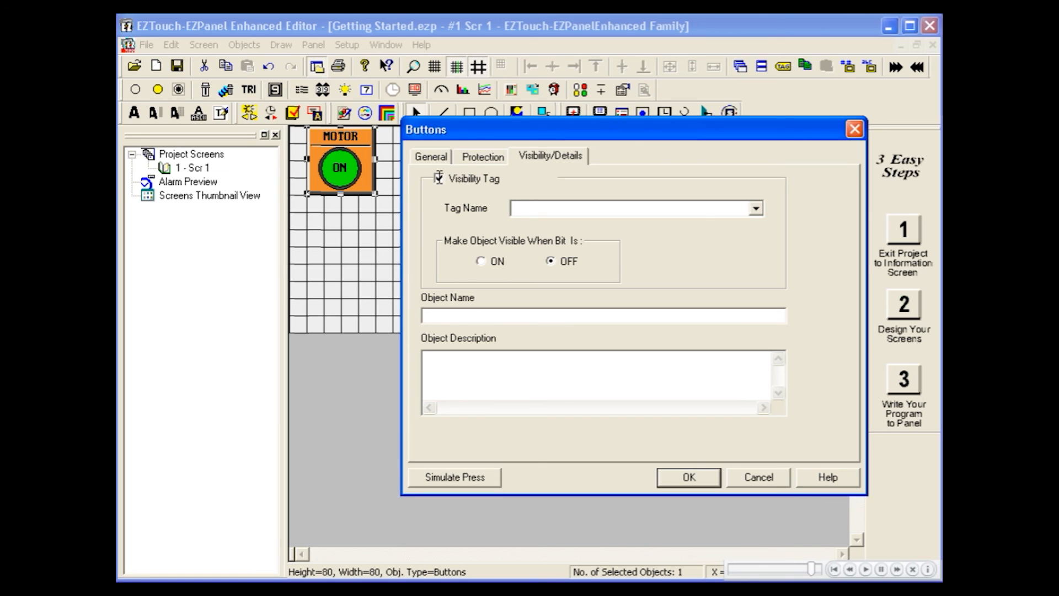
click(532, 208)
text(PREFLI)
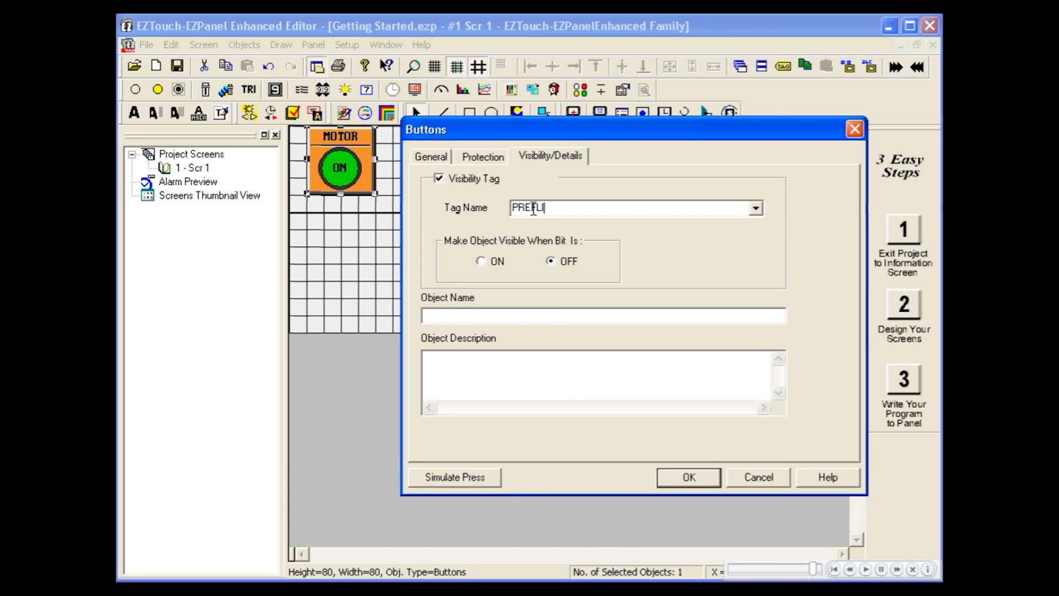
text(GHT)
key(Return)
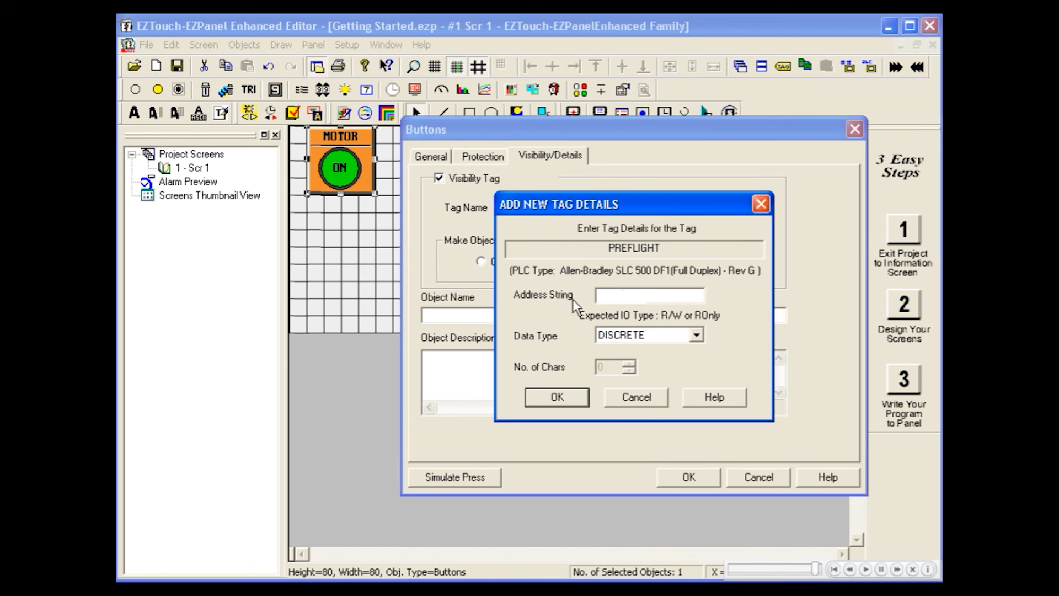
click(578, 396)
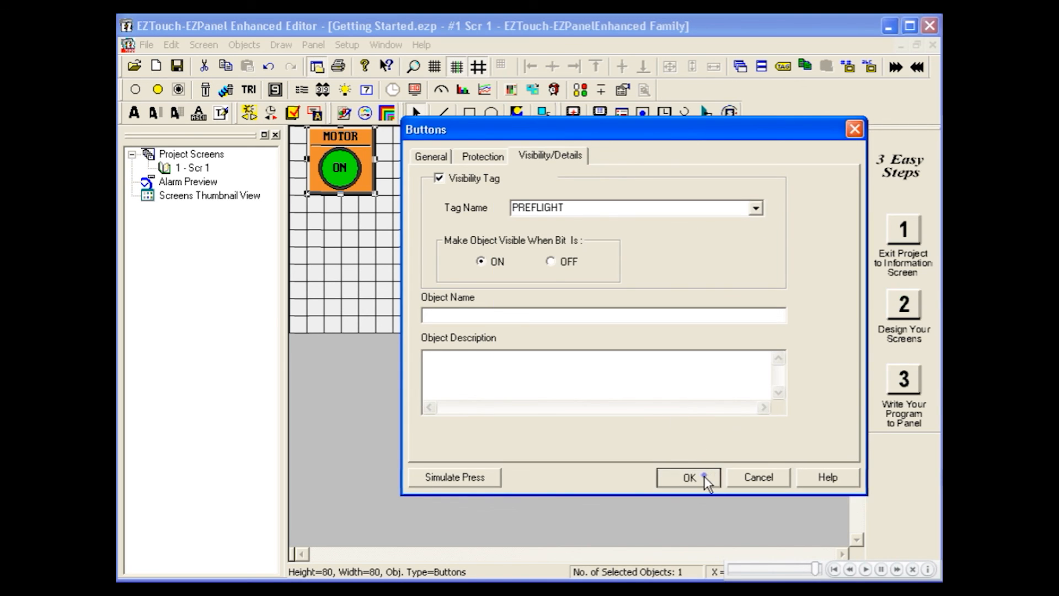
click(704, 475)
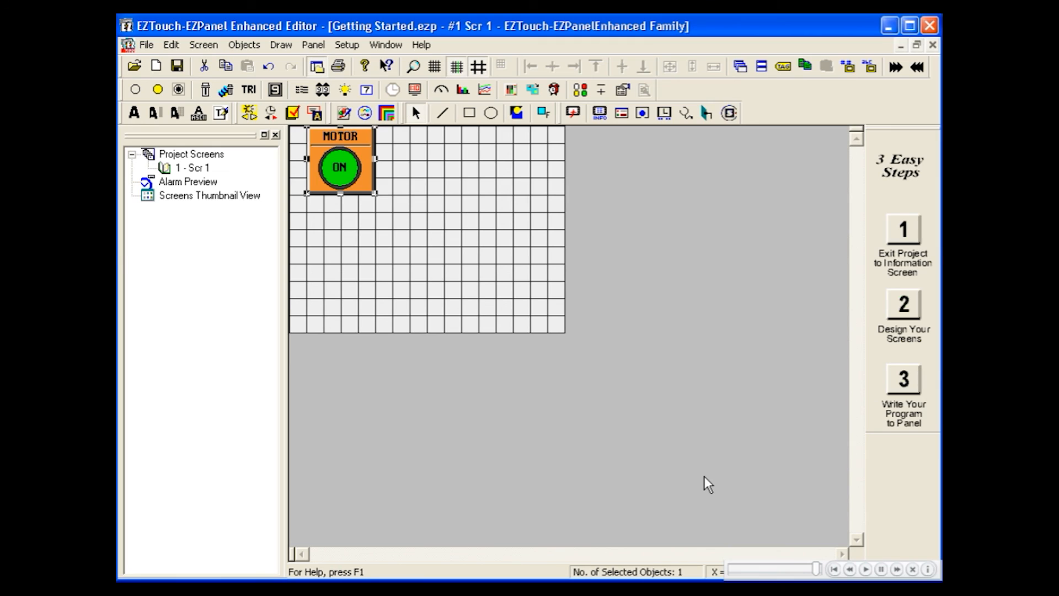